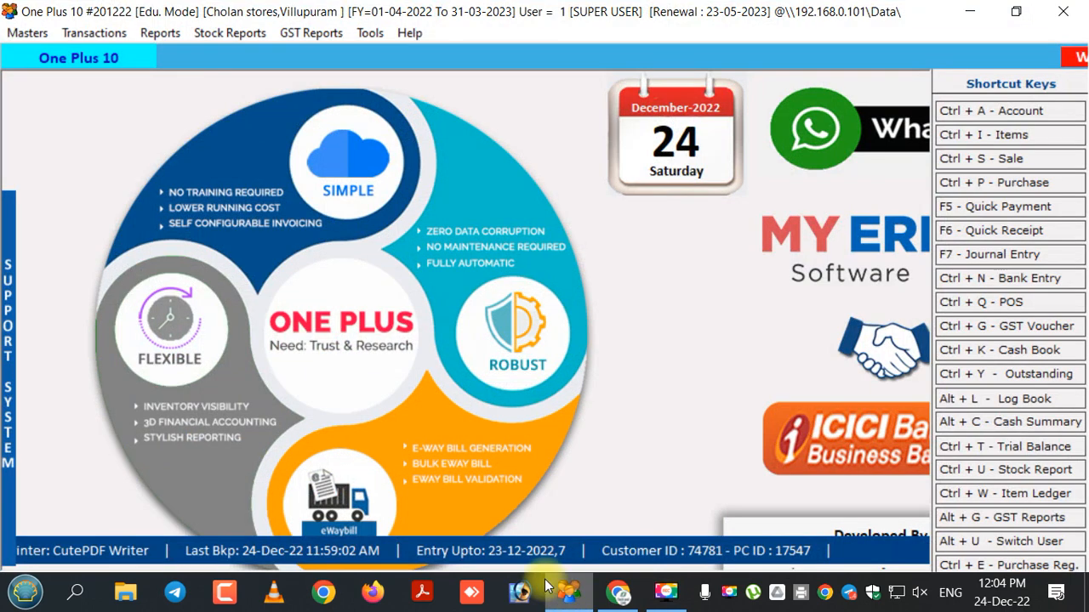
- Open the item list and tick the Boiled Rice, Chicken, Chicken Fried Rice and Egg items
left_click(28, 33)
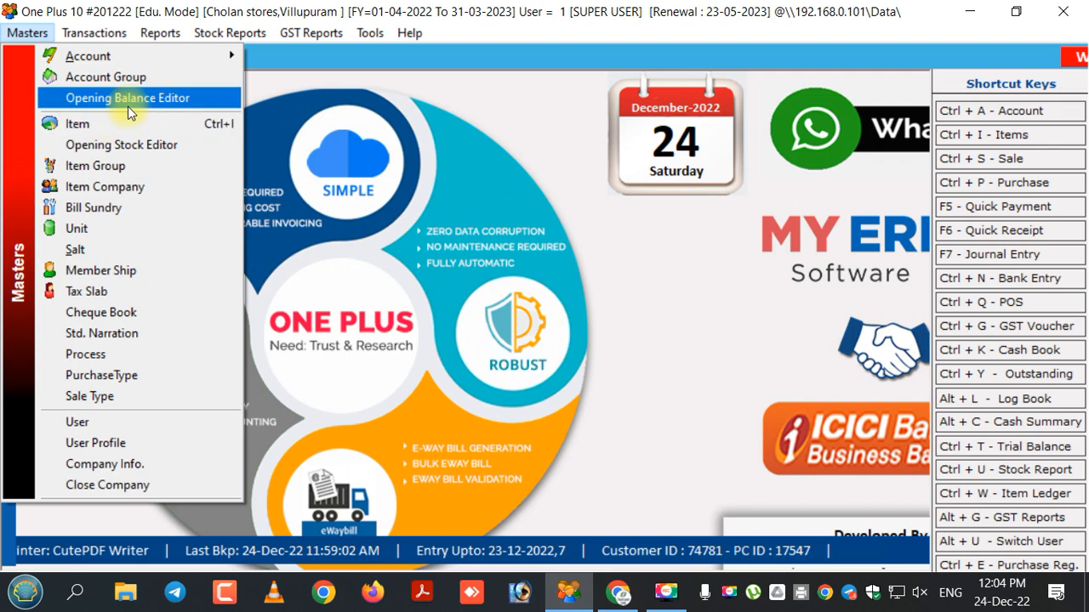
left_click(118, 125)
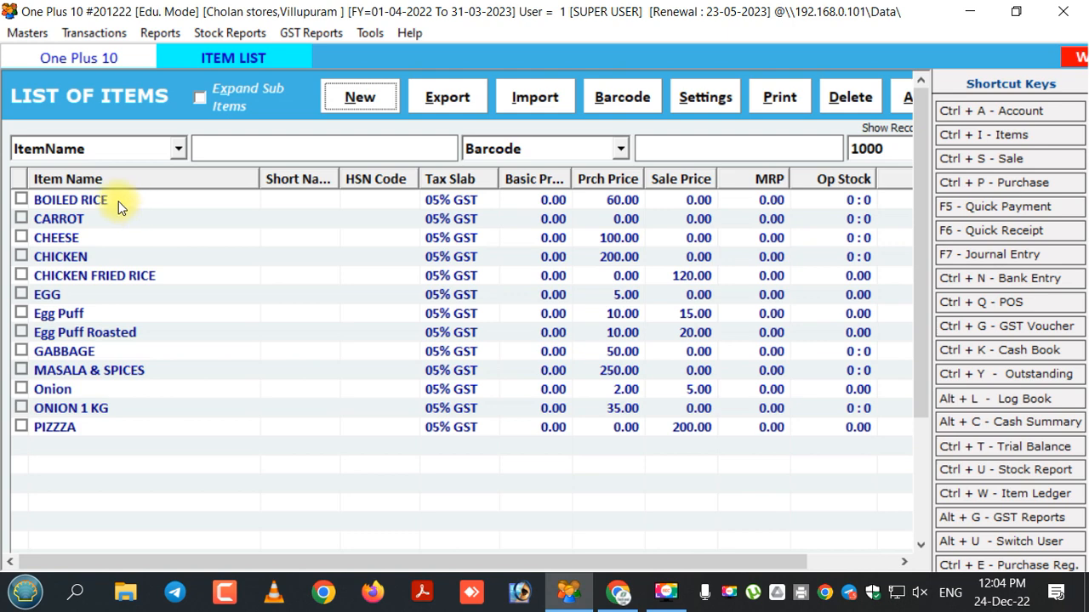
left_click(22, 200)
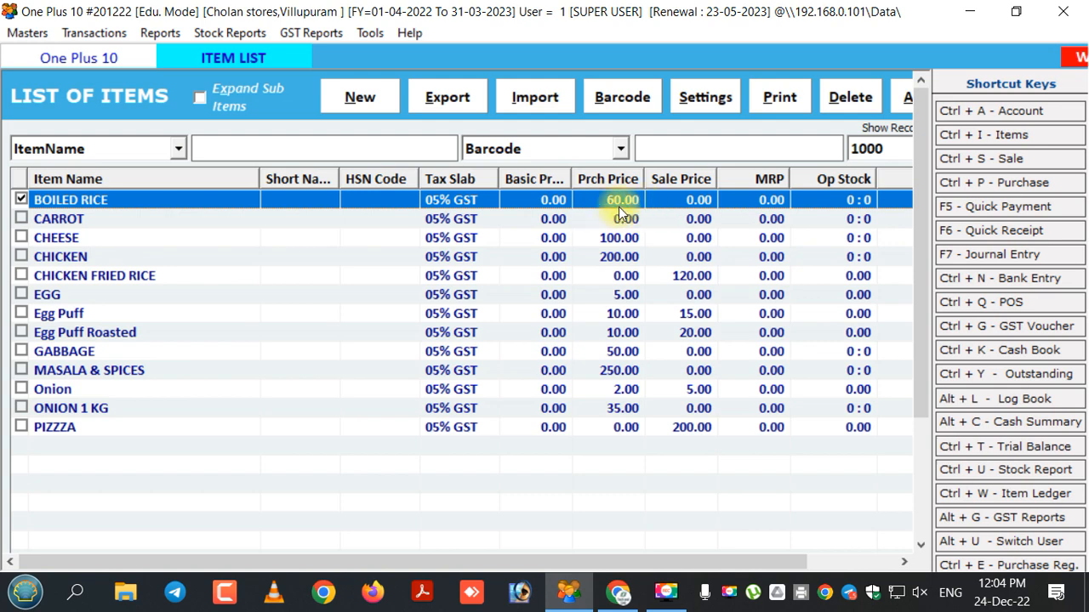
left_click(21, 258)
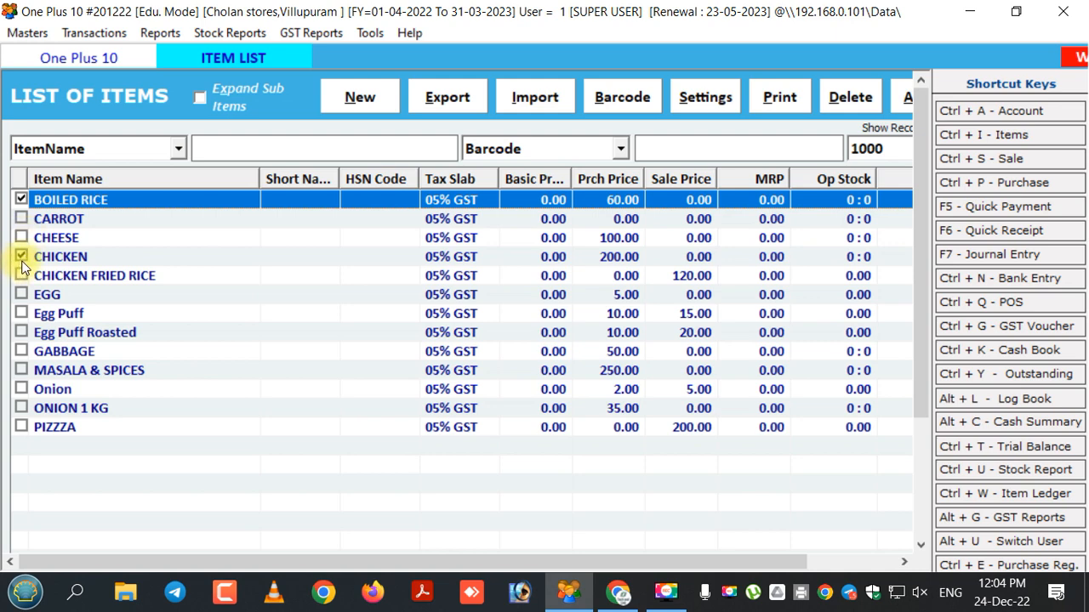
left_click(618, 264)
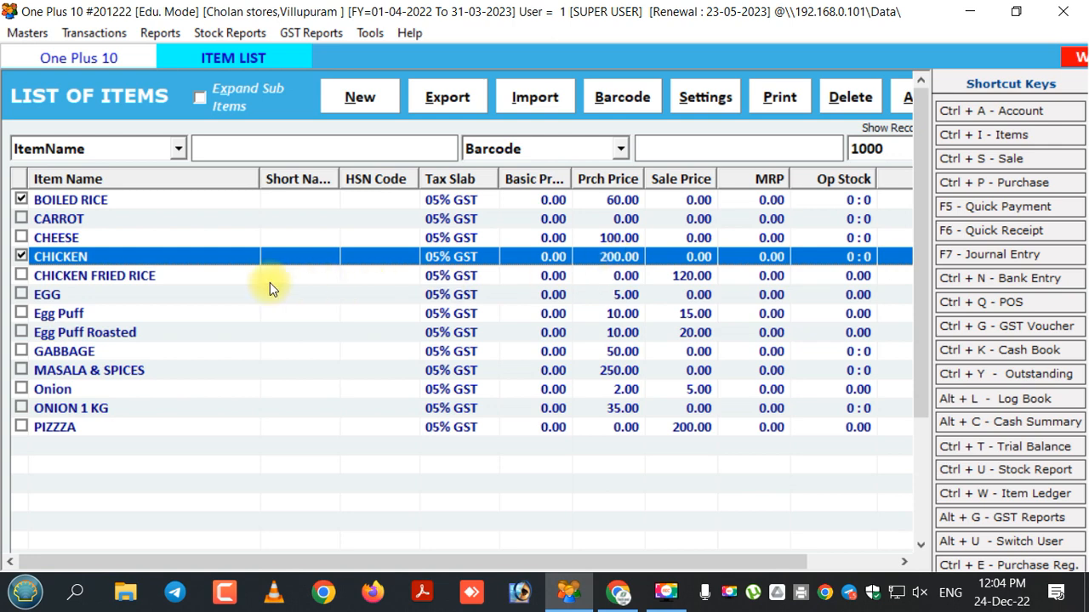
left_click(202, 281)
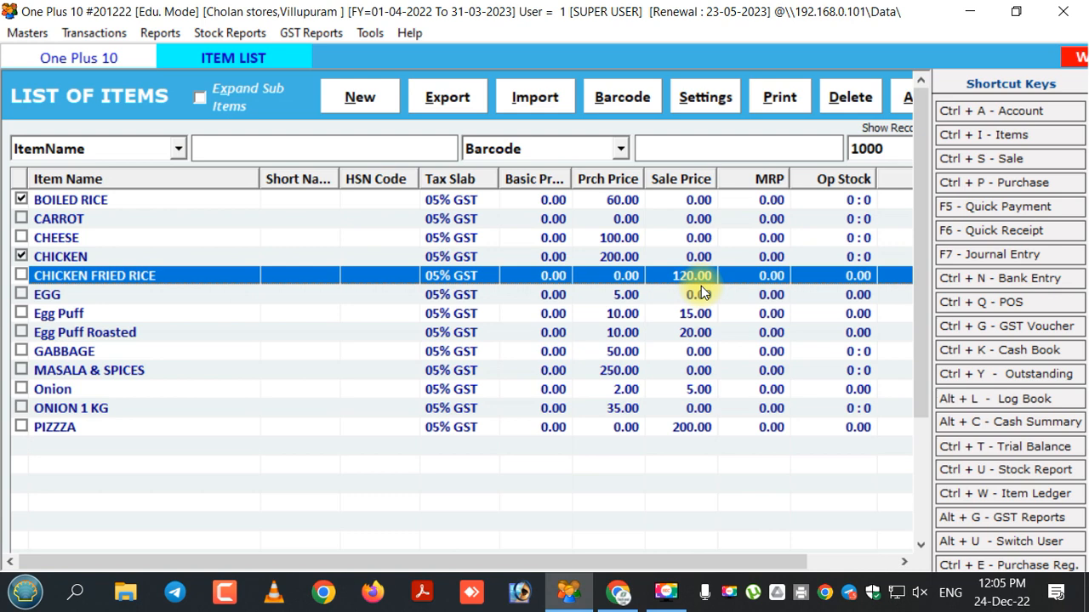
left_click(22, 276)
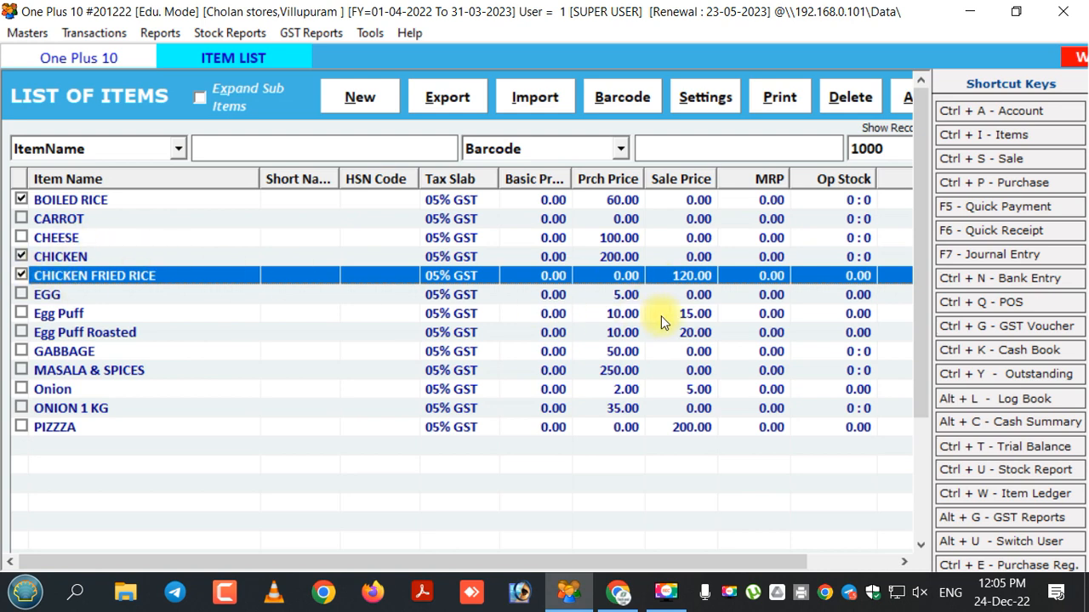
left_click(21, 295)
- Tick the Gabbage, Masala & Spices and Onion 1 Kg items, then close the item list
left_click(21, 352)
left_click(621, 356)
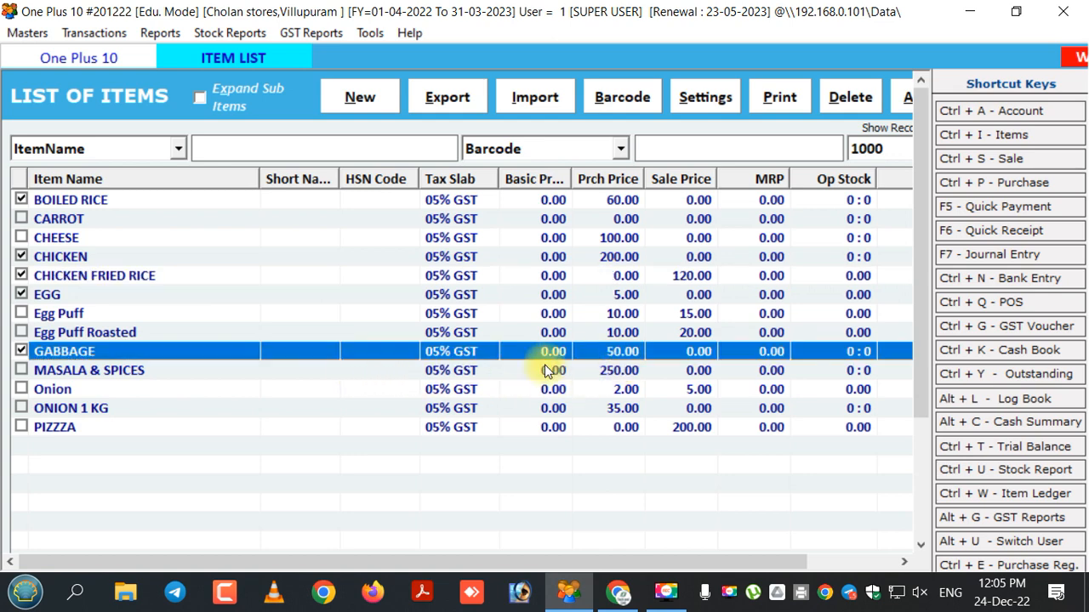
left_click(22, 372)
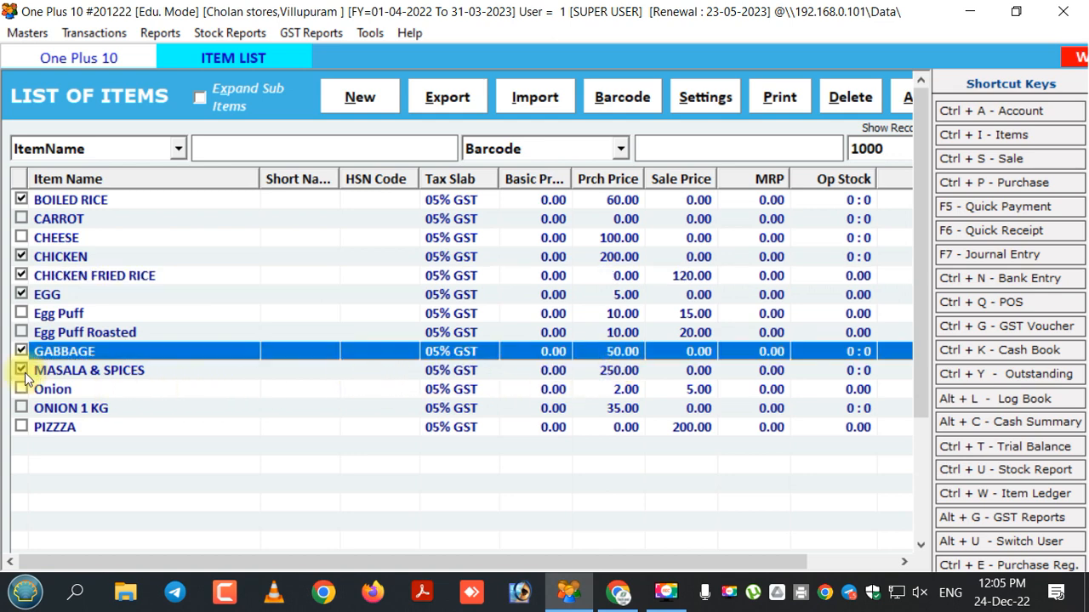
left_click(227, 371)
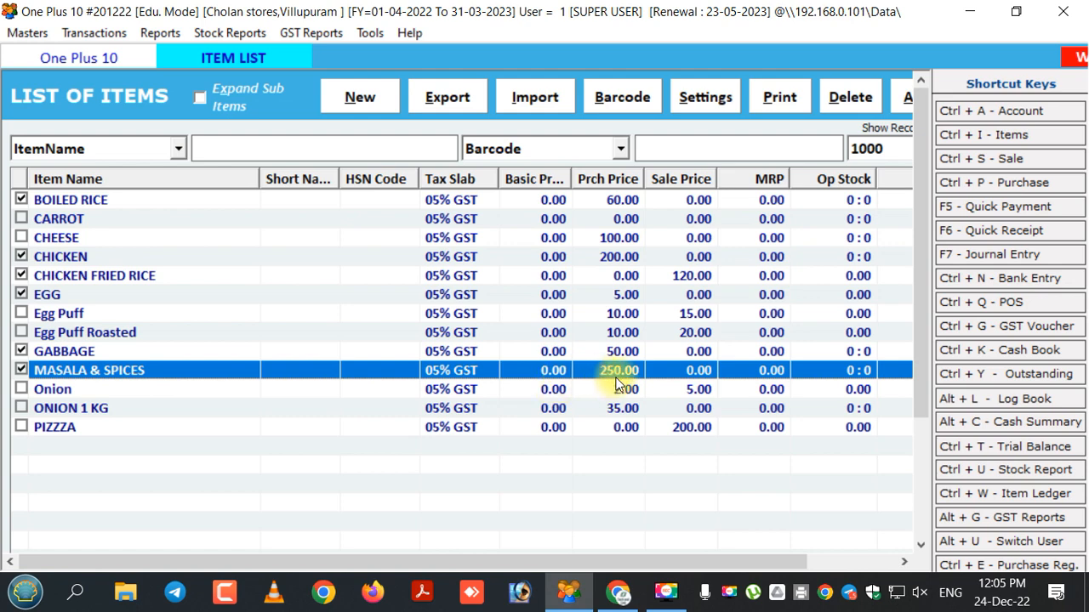
left_click(88, 412)
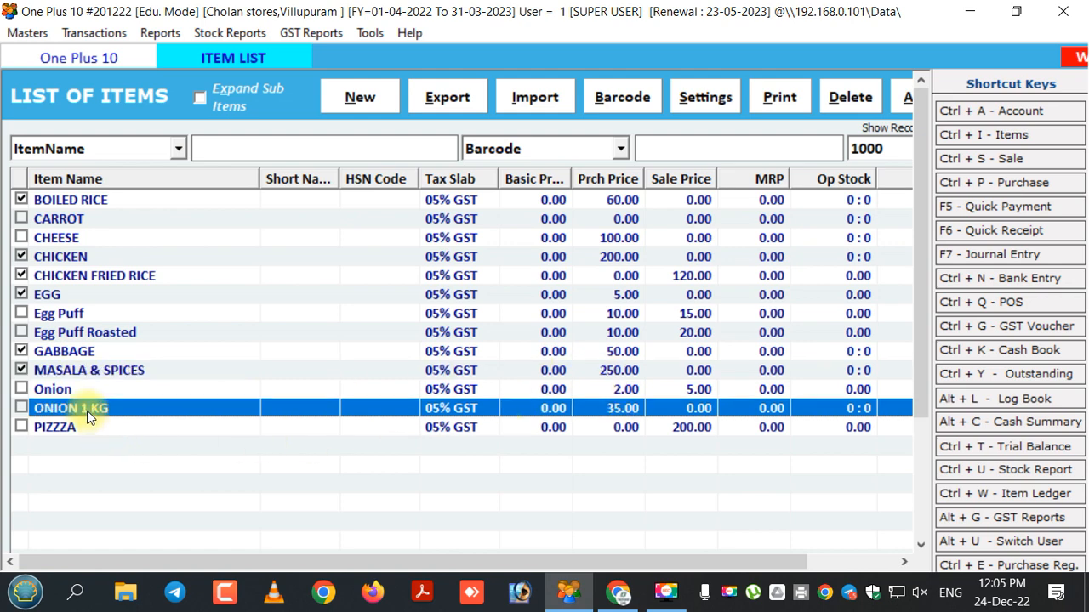
left_click(22, 409)
key("Escape")
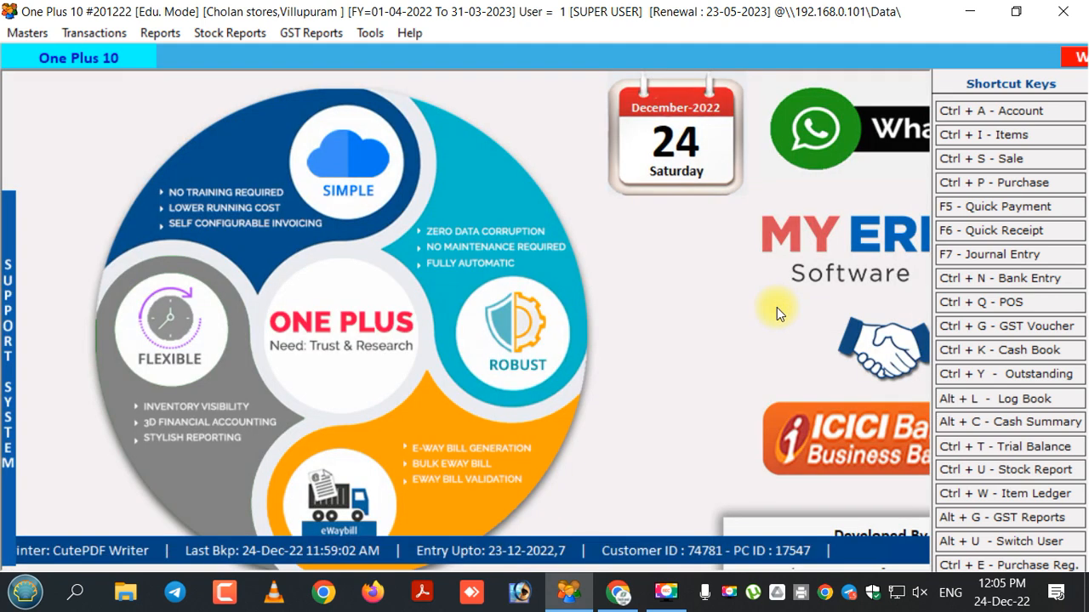
- Start a new process and name it chicken fried rice making
left_click(26, 32)
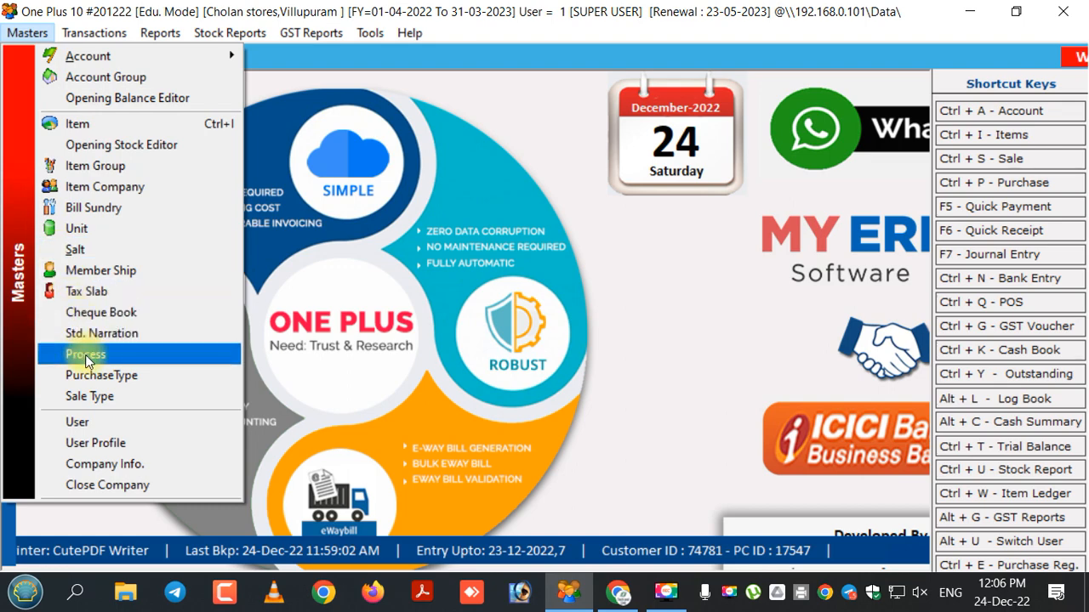
left_click(163, 358)
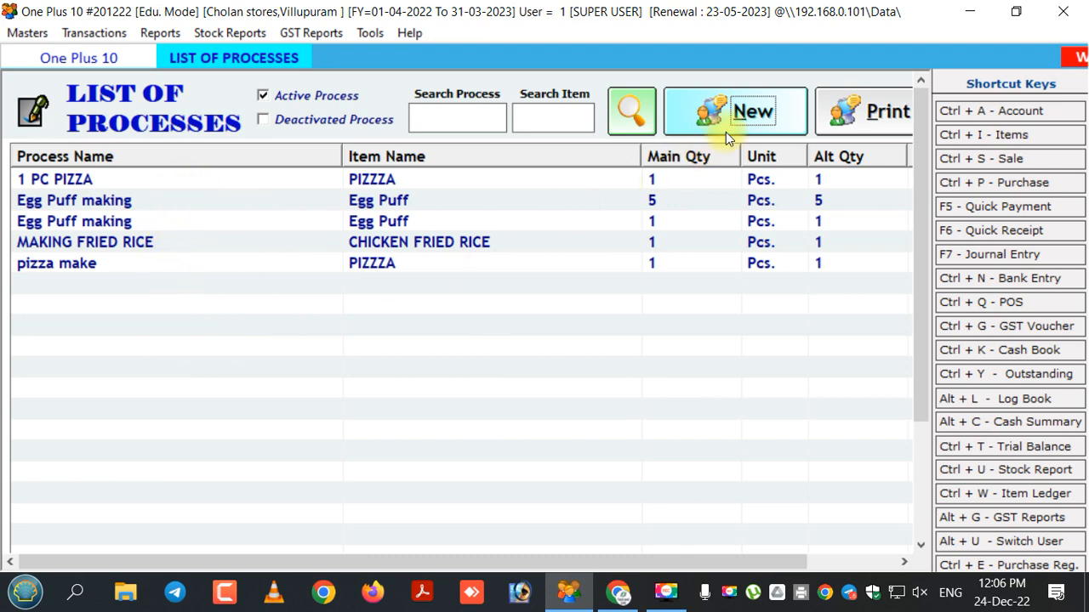
left_click(748, 114)
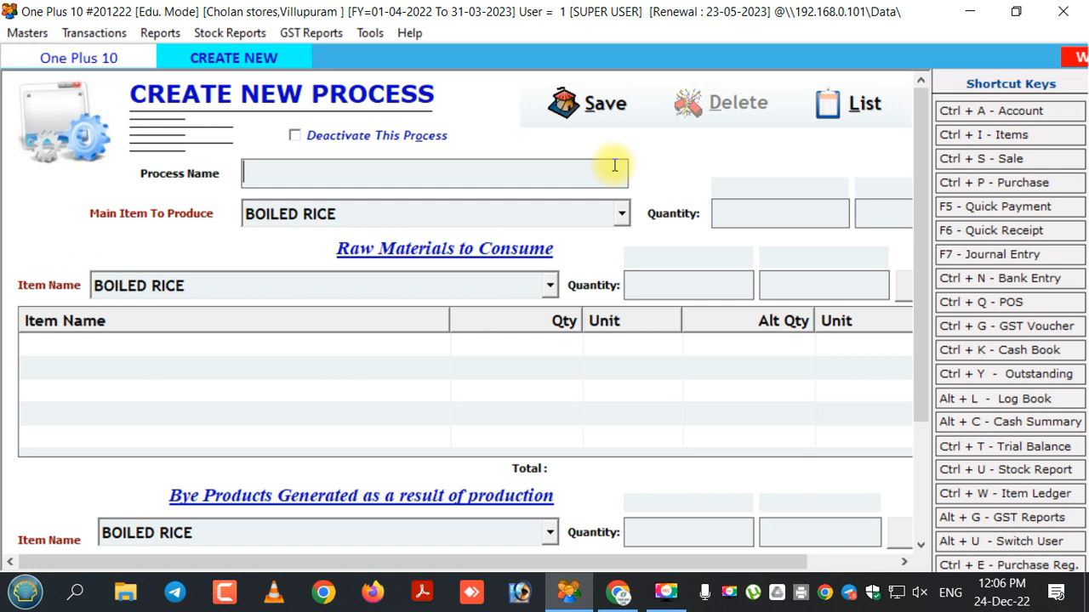
type("chicken")
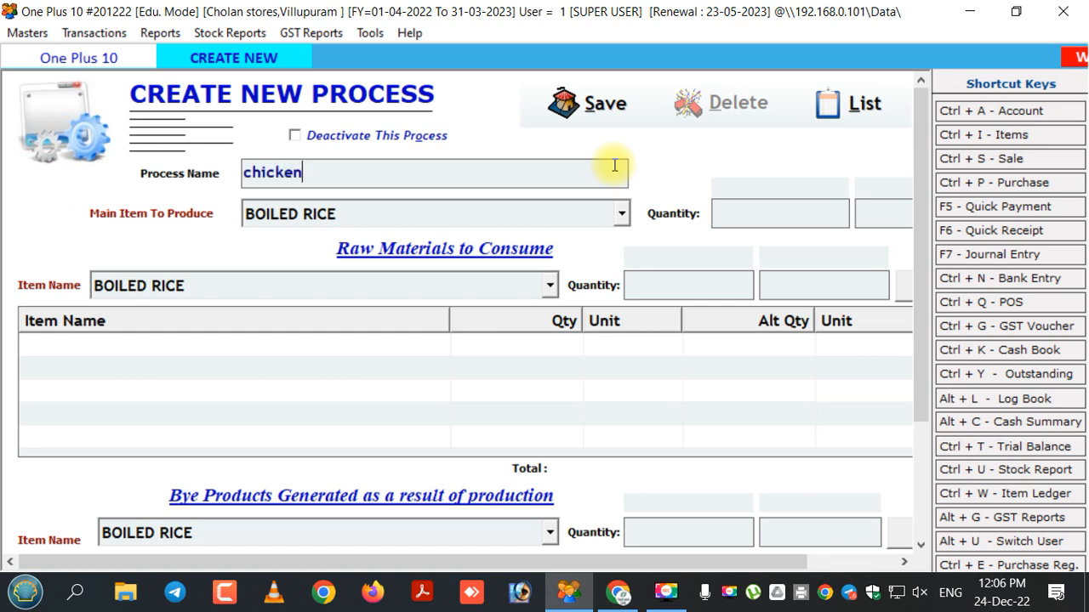
type(" friedrice")
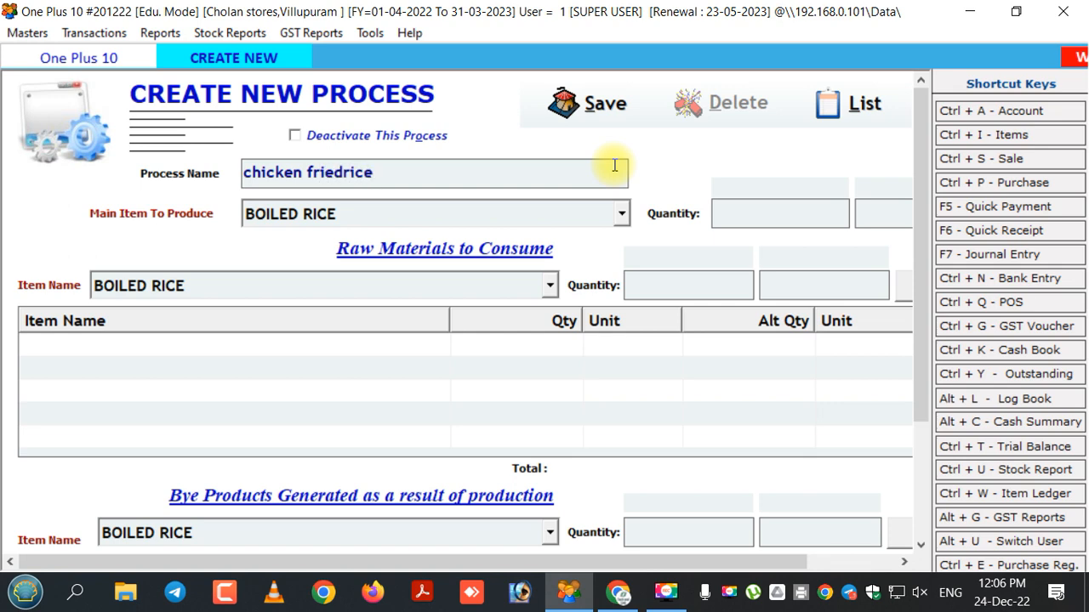
left_click(343, 172)
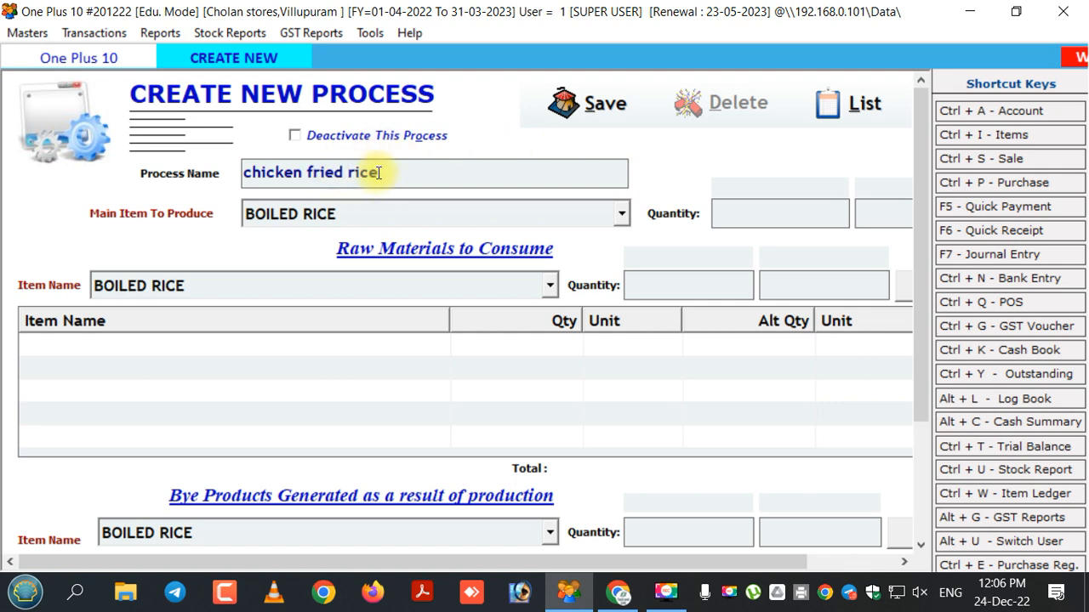
left_click(394, 172)
type("ma")
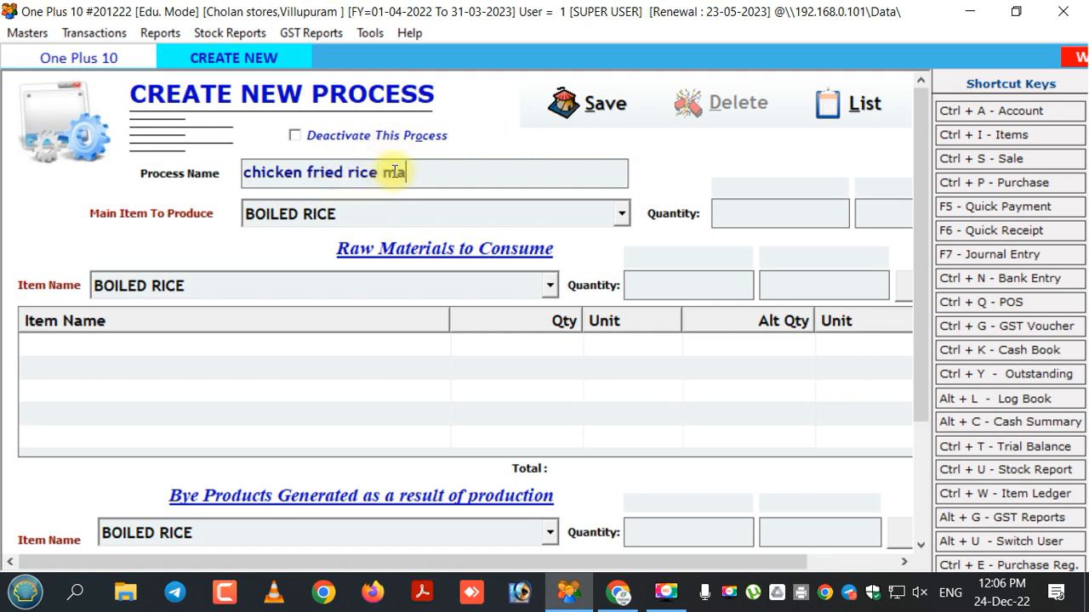
type("king")
key("Return")
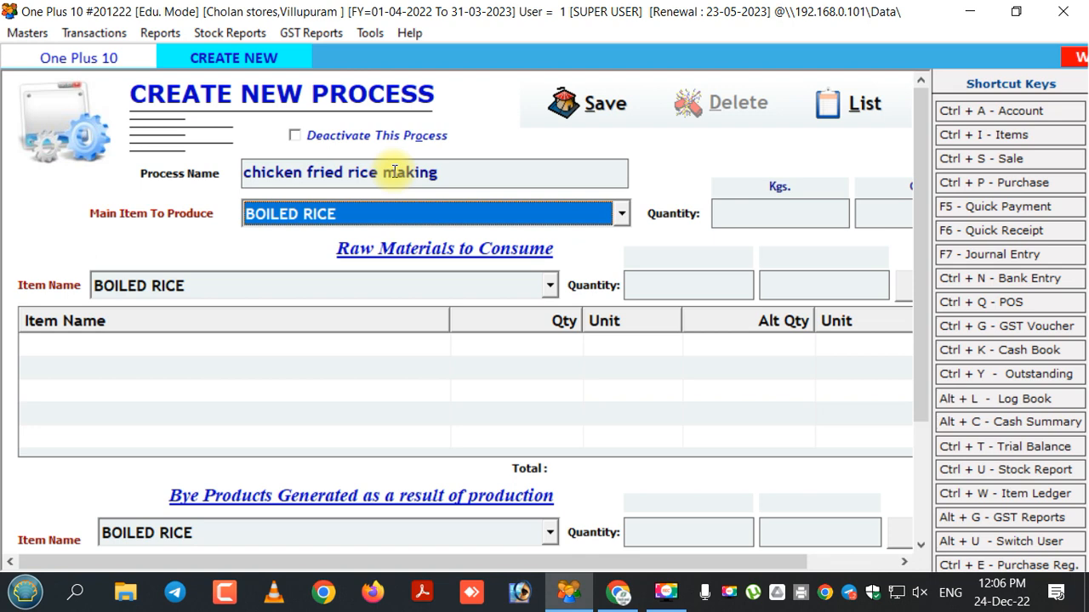
- Set the main item to produce to CHICKEN FRIED RICE with a quantity of 1
type("chi")
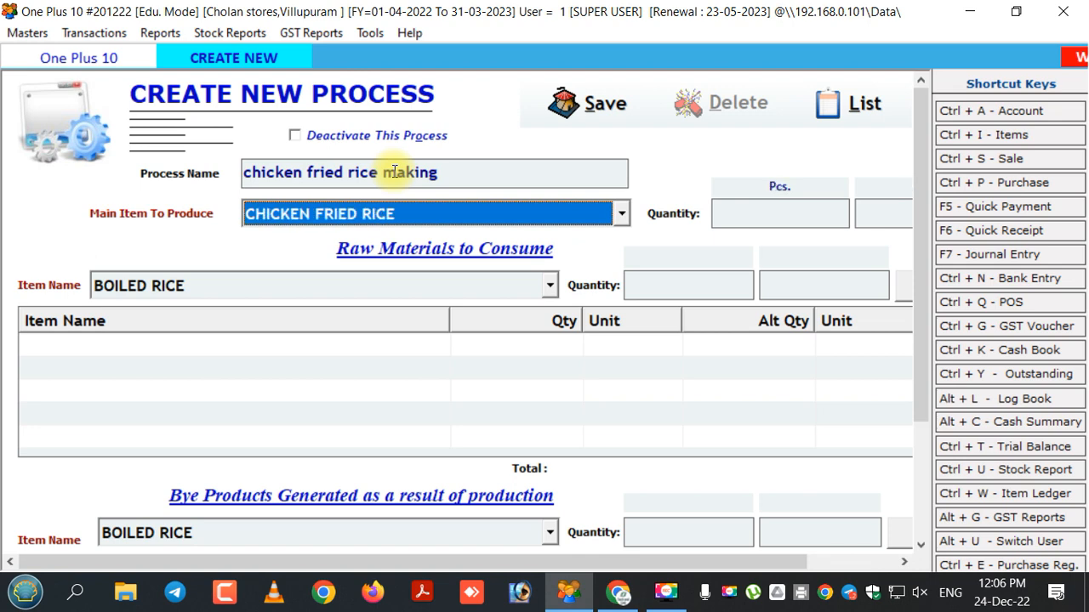
key("Return")
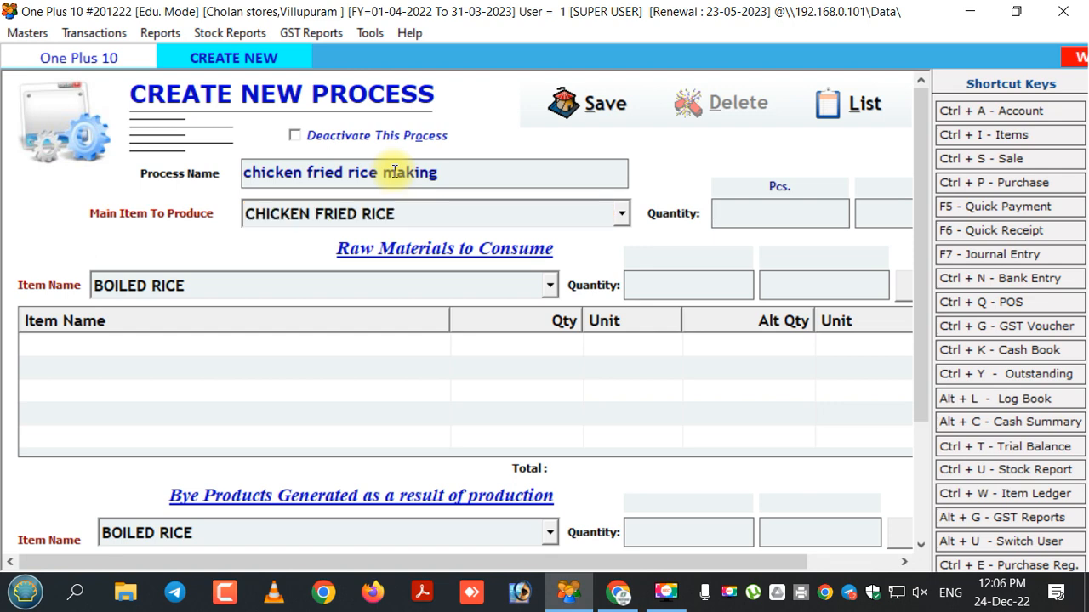
type("1")
key("Tab")
key("Tab")
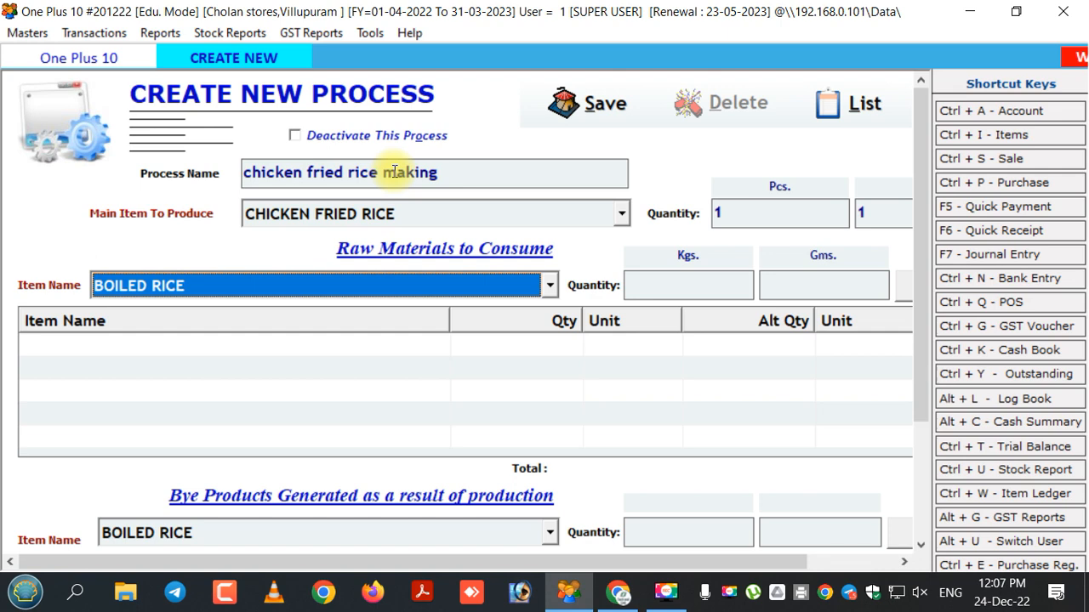
- Add BOILED RICE as a raw material to consume with a quantity of 0.20 Kgs
key("Tab")
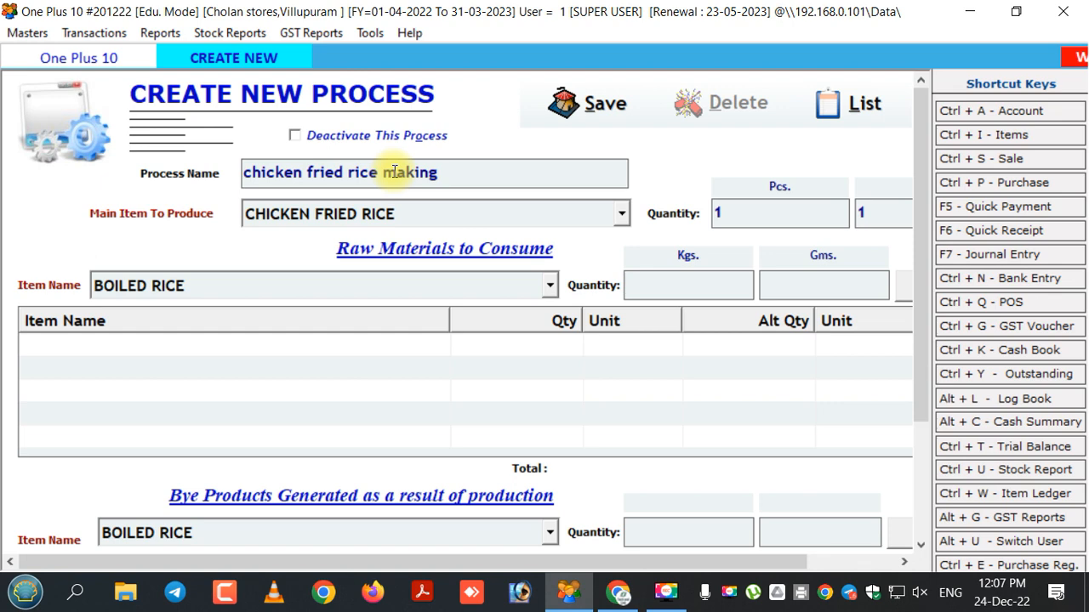
type("0")
type(".")
type("02")
type("0")
key("BackSpace")
key("BackSpace")
key("BackSpace")
type("20")
key("Return")
key("Return")
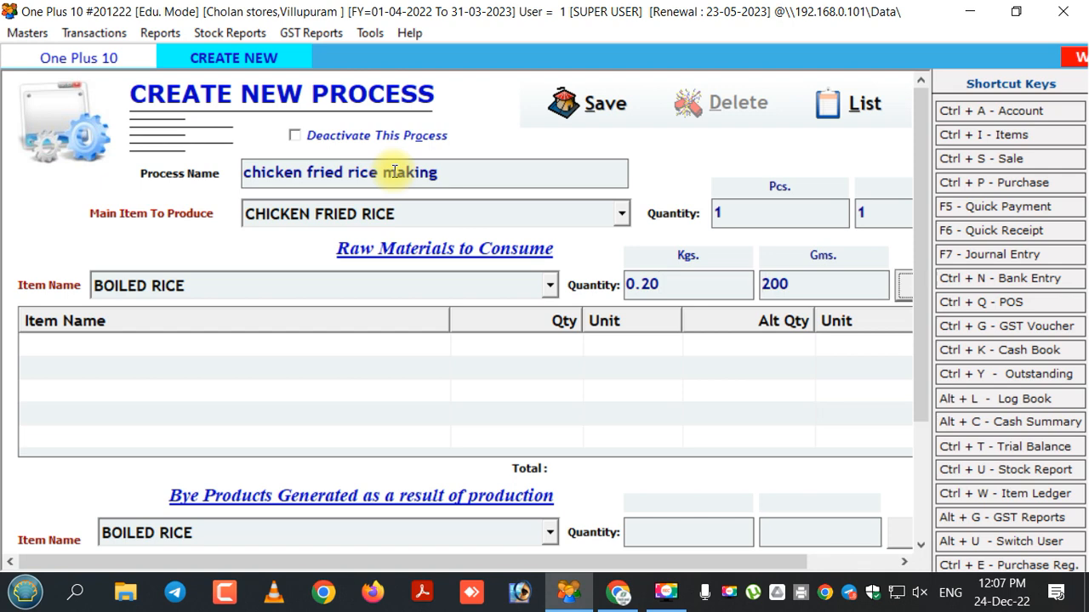
key("Return")
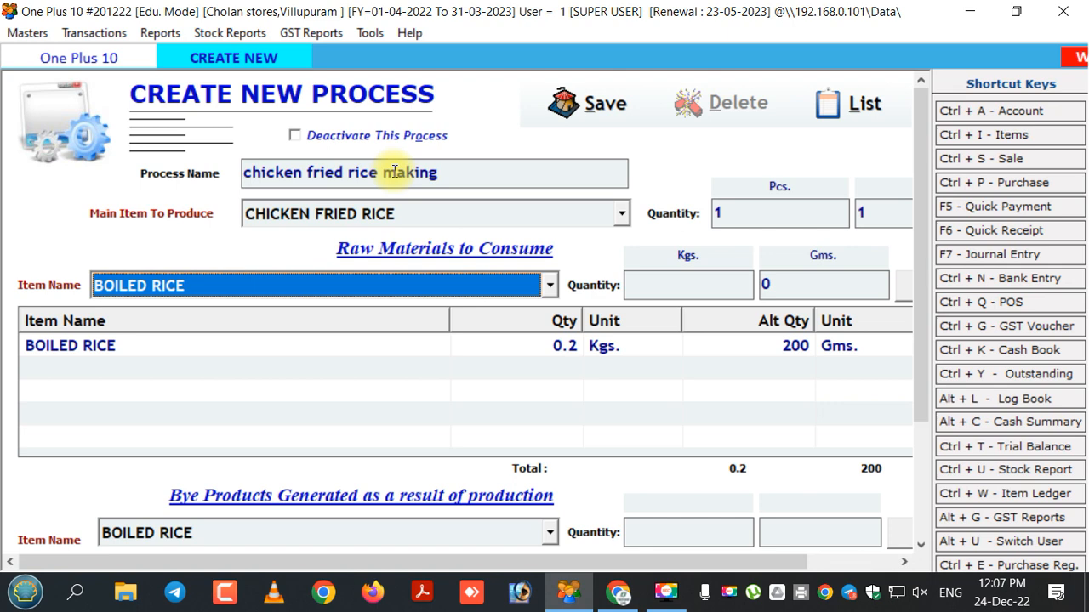
- Add CARROT as a raw material with a quantity of 0.02 Kgs
key("Down")
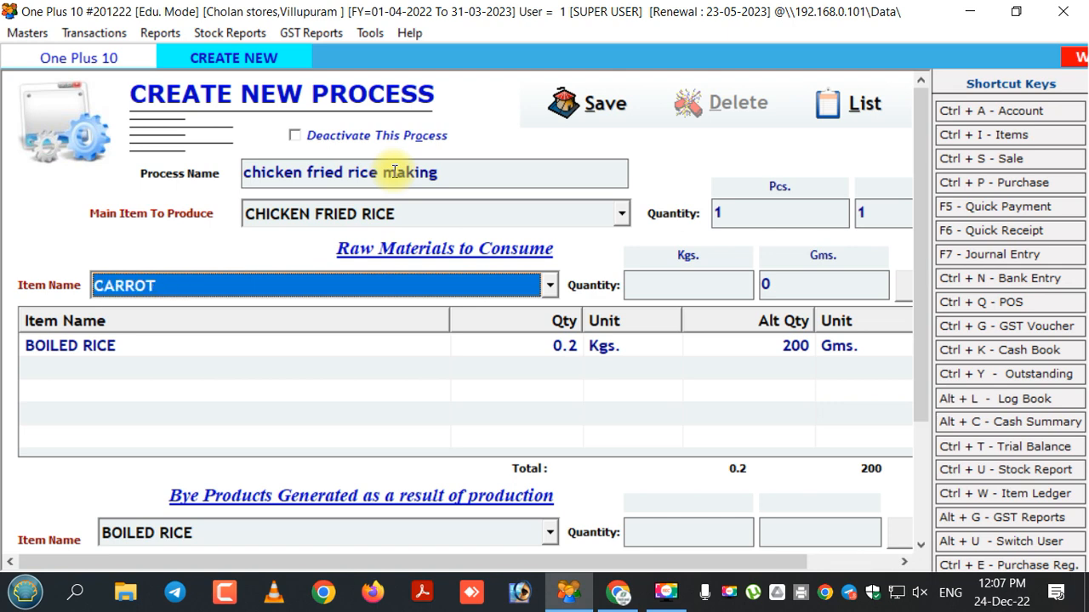
key("Return")
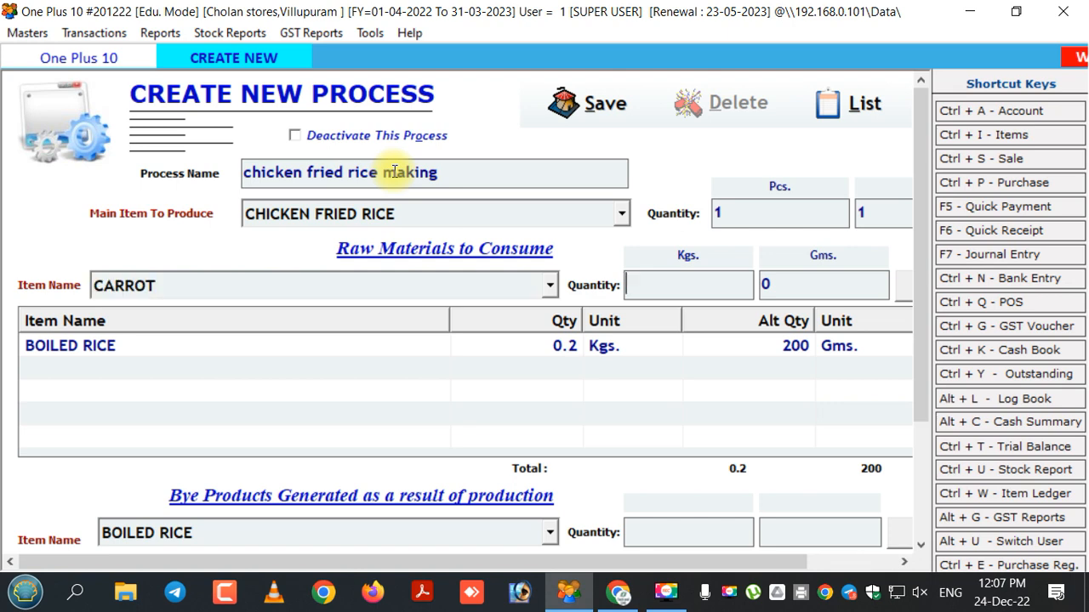
type(".02")
key("Return")
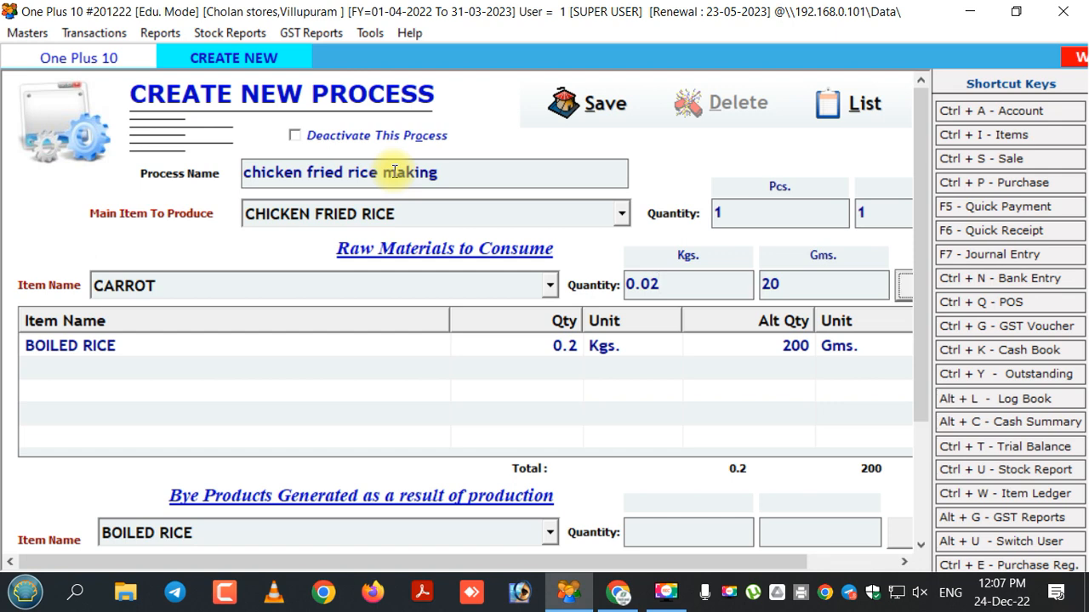
key("Return")
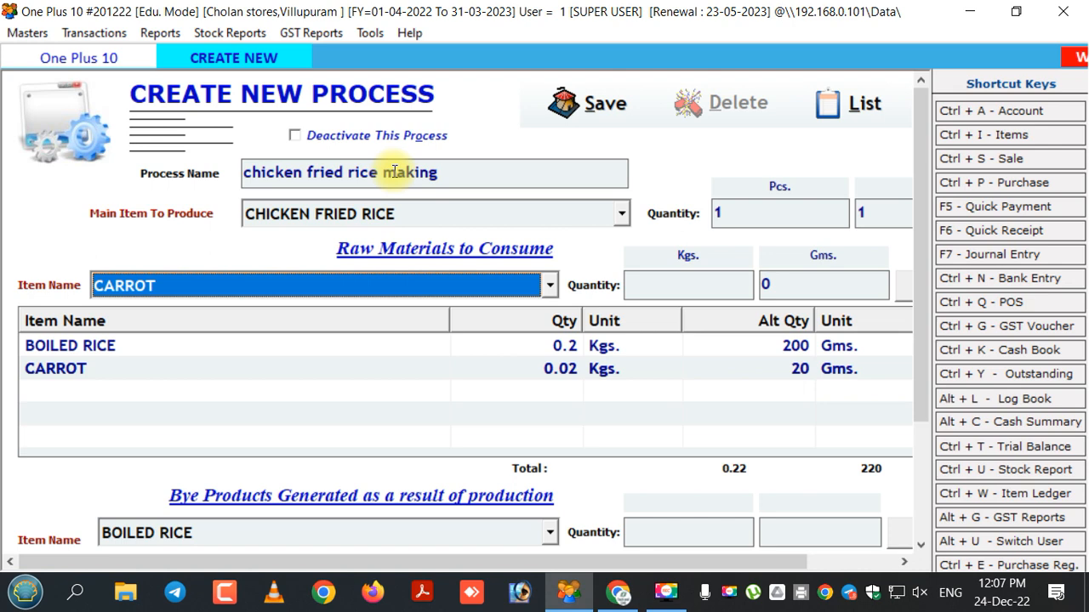
- Add CHICKEN as a raw material with a quantity of 0.03 Kgs
key("Down")
key("Down")
key("Return")
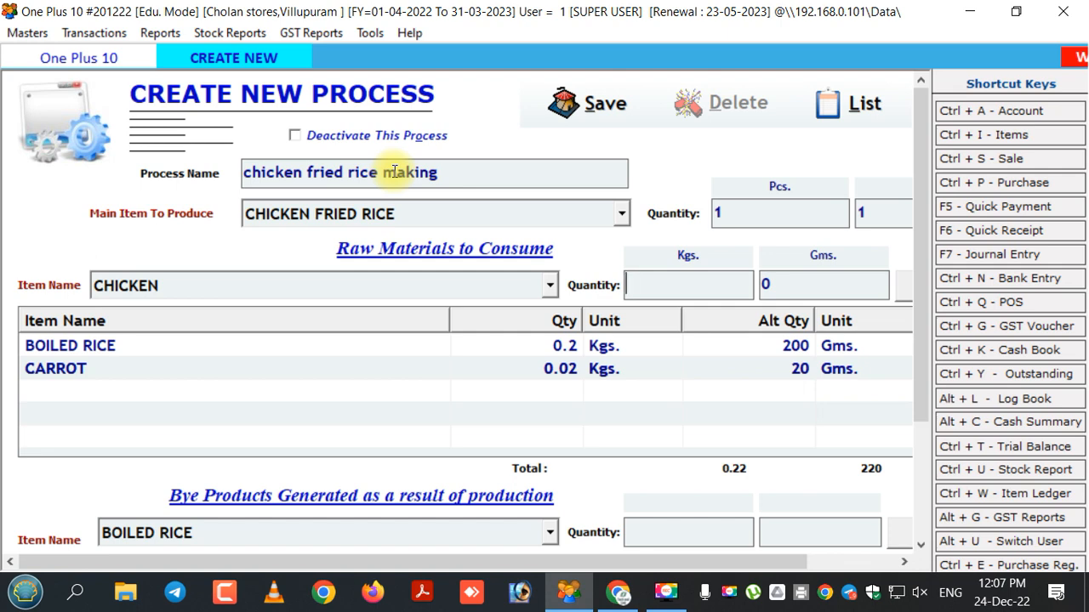
type("0.30")
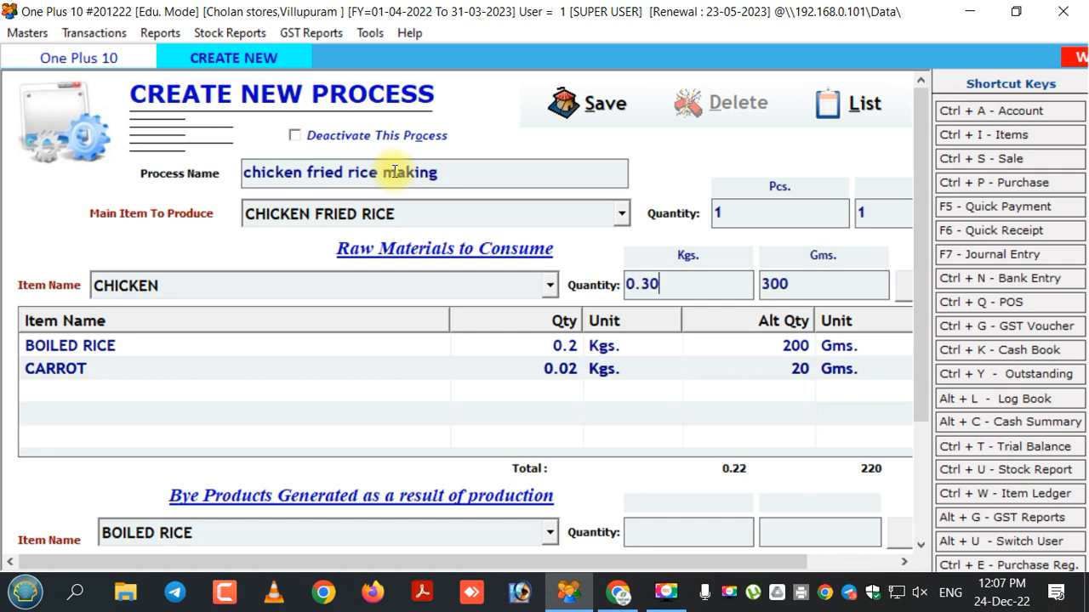
key("BackSpace")
key("BackSpace")
type("03")
key("Tab")
key("Return")
key("Down")
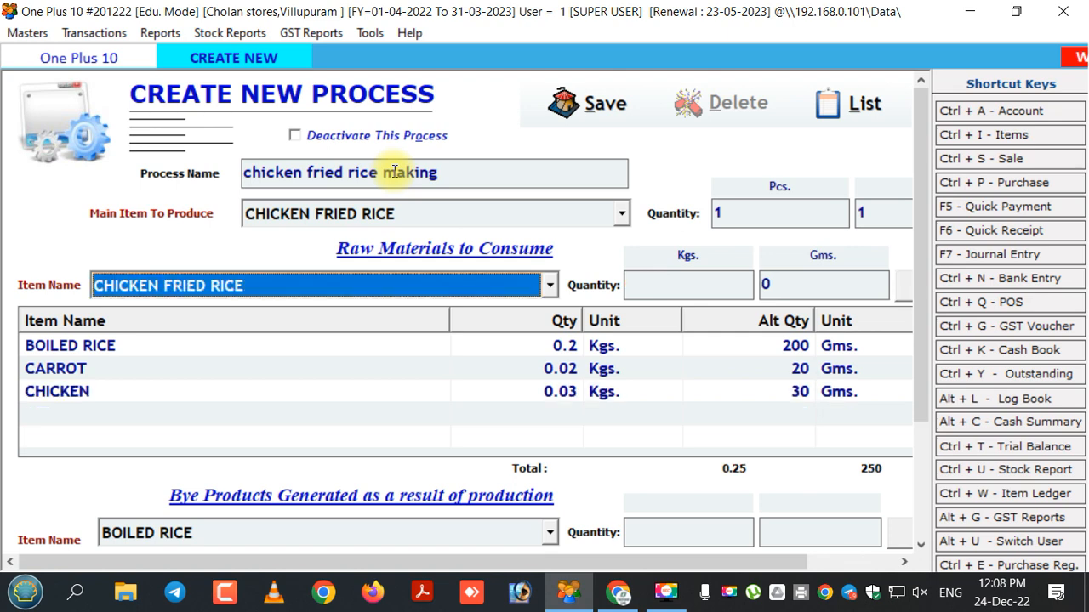
- Add EGG as a raw material with a quantity of 2 Pcs
key("Down")
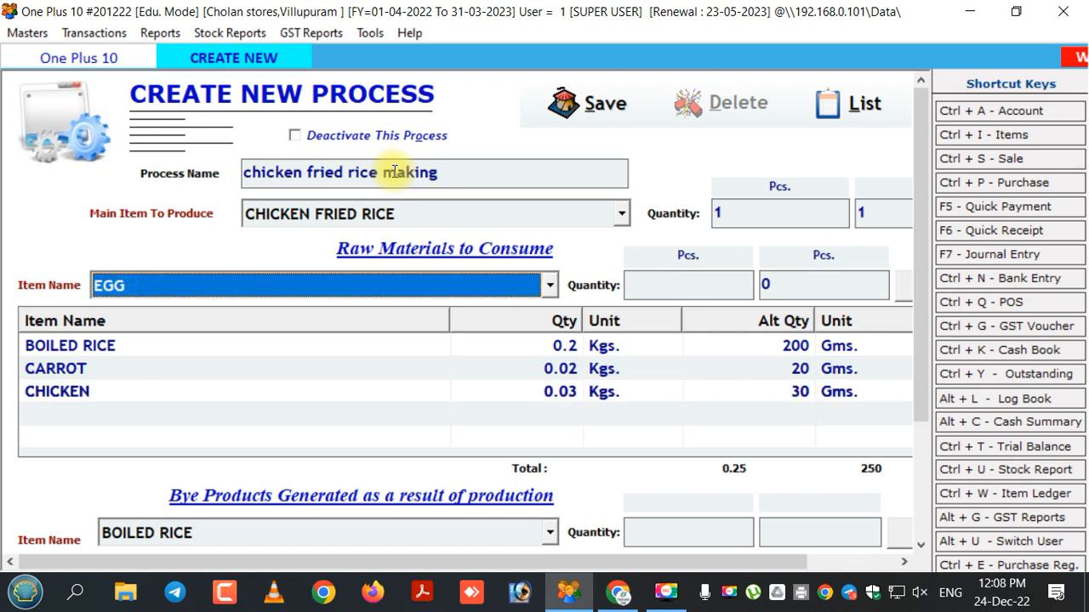
key("Tab")
type("2")
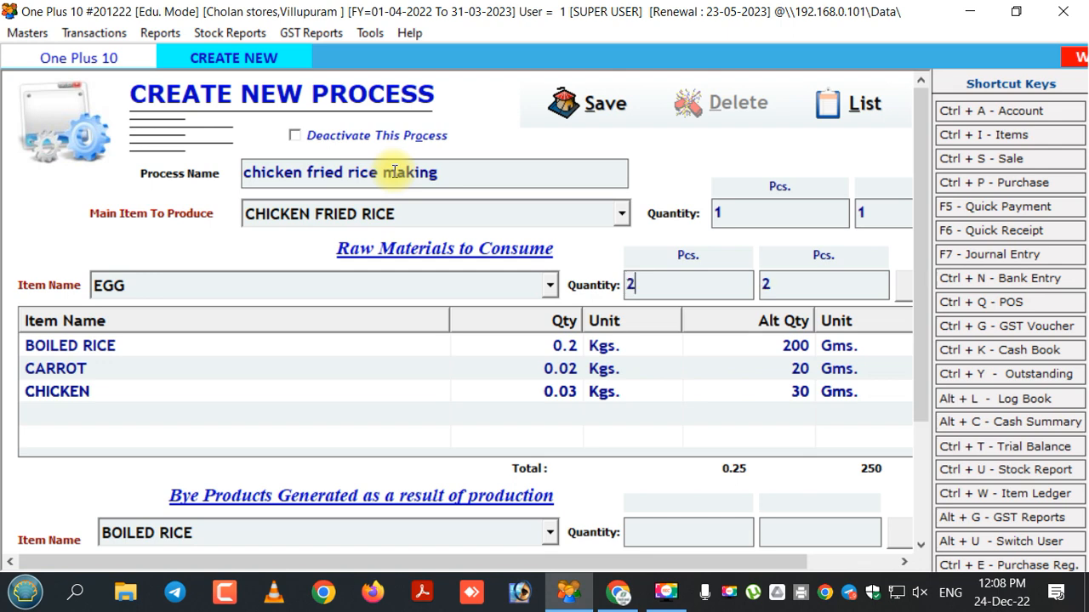
key("Tab")
key("Tab")
key("Return")
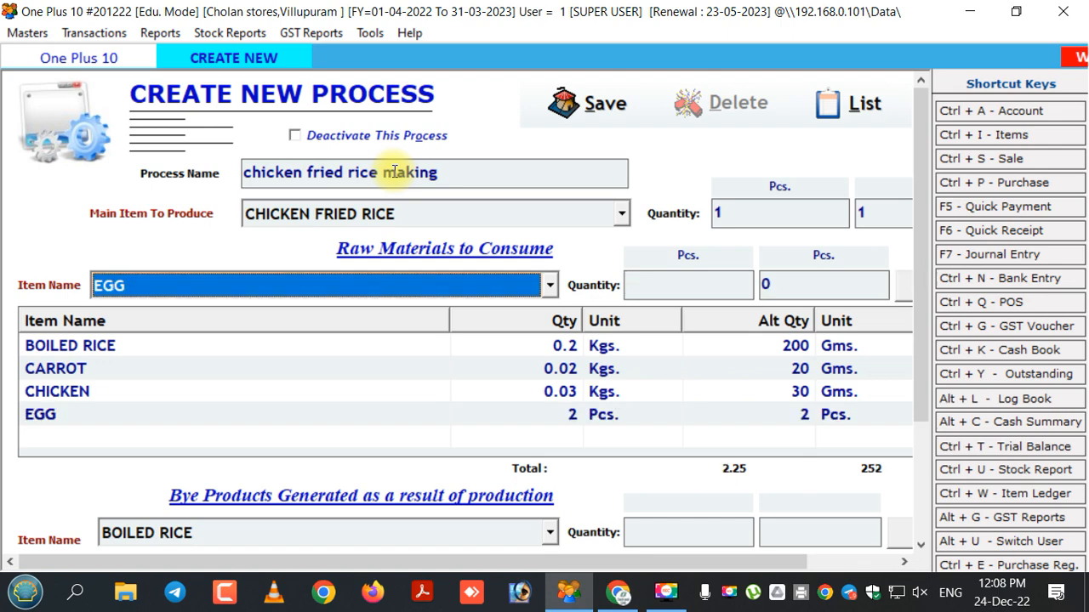
- Add ONION 1 KG as a raw material with a quantity of 0.02 Kgs
key("Down")
key("Down")
key("Down")
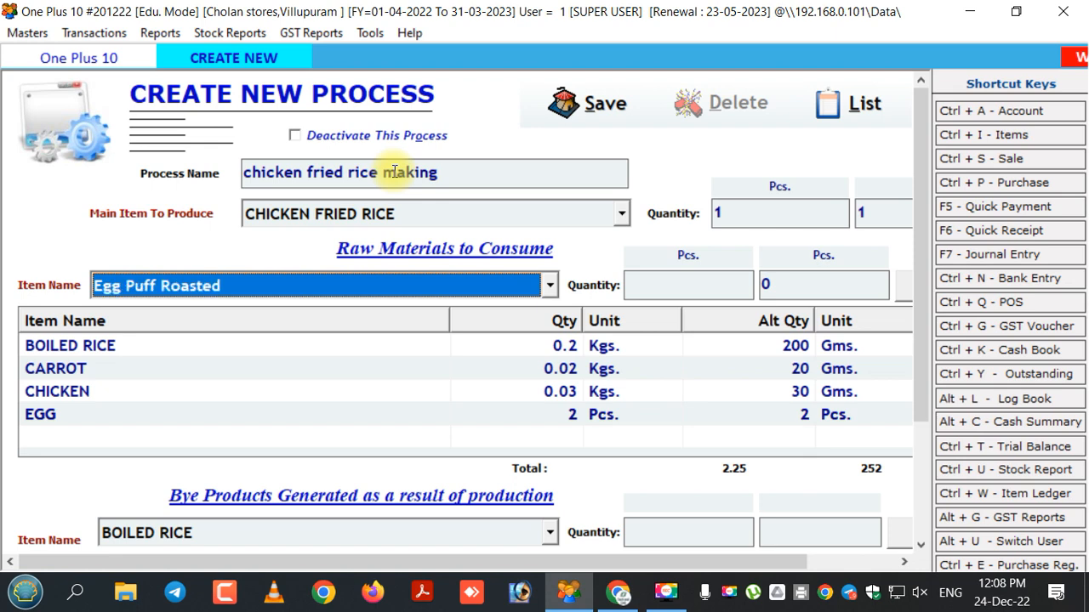
key("Down")
key("Down")
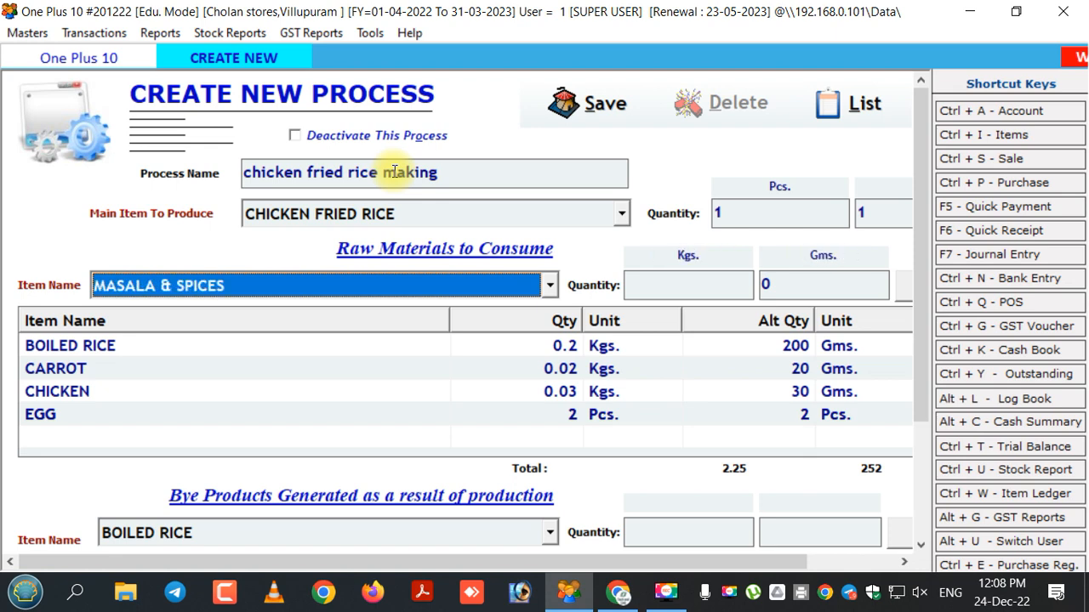
key("Down")
key("Down")
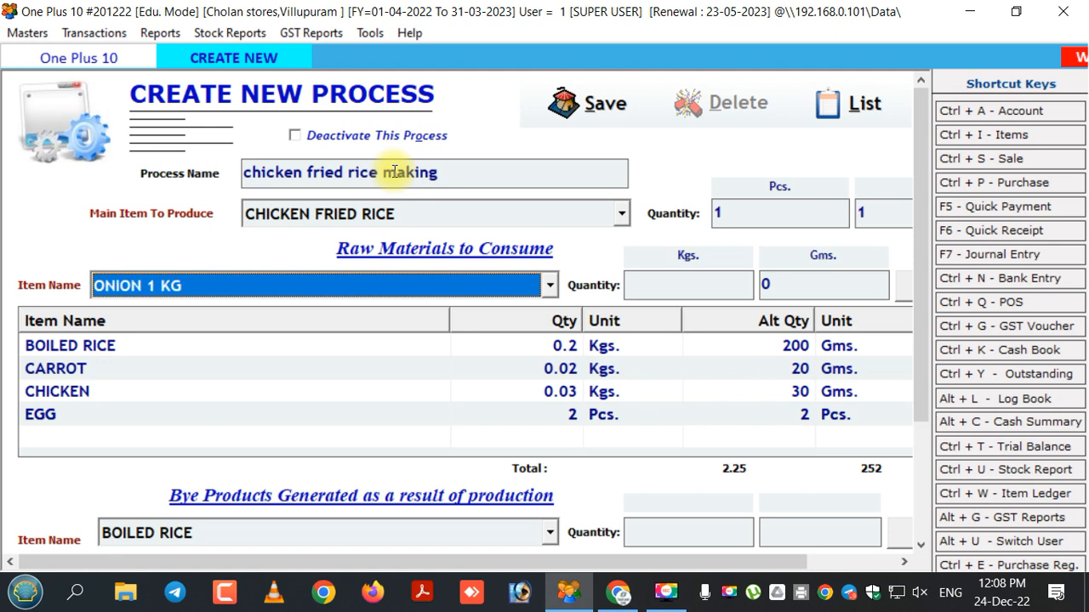
key("Return")
type("0.0")
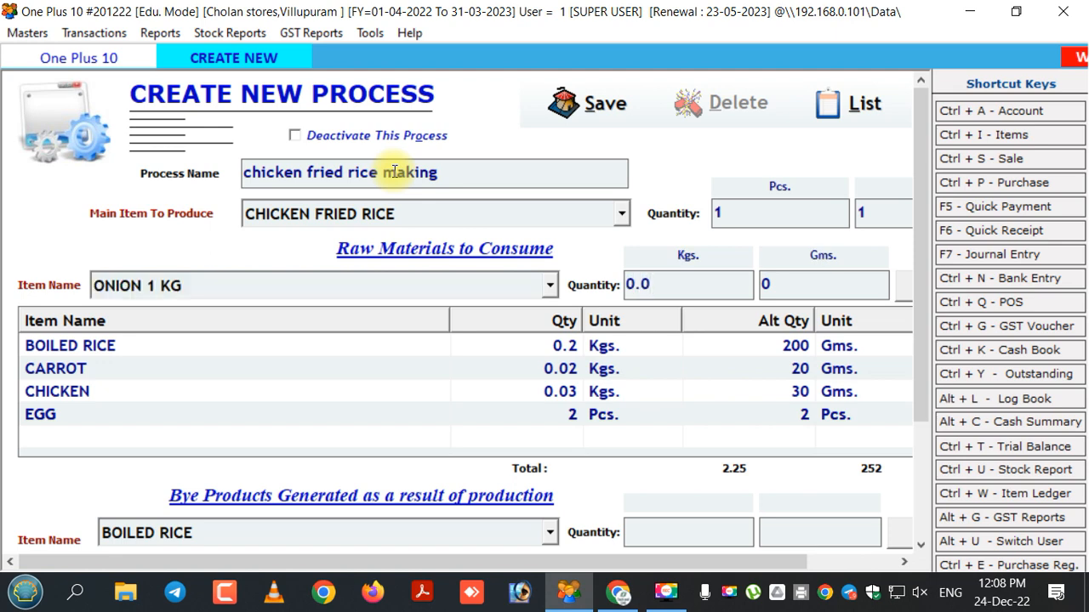
type("2")
key("Return")
key("Return")
key("Return")
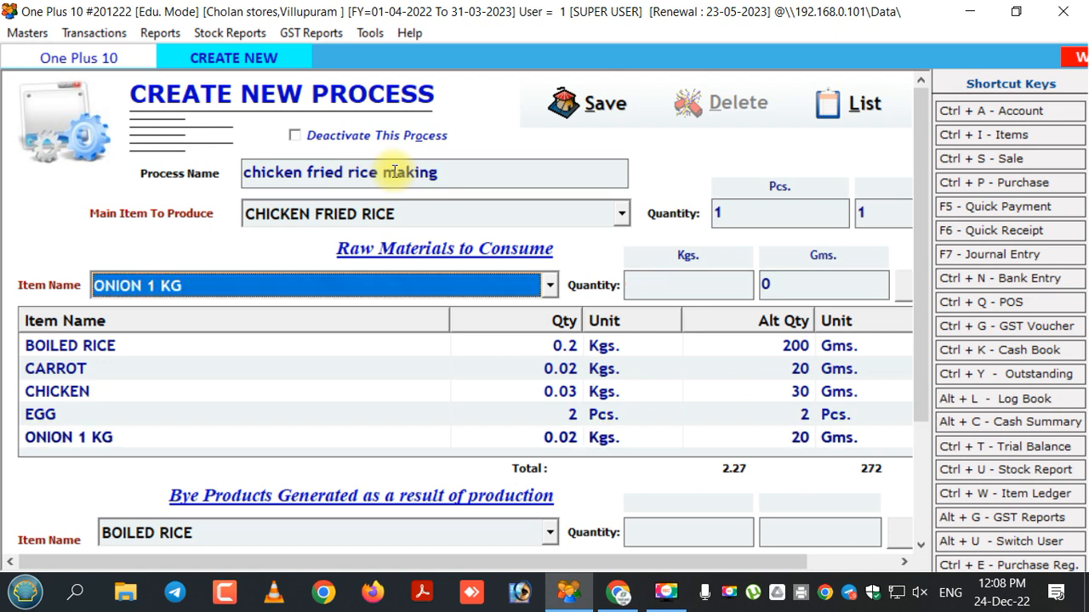
- Add MASALA & SPICES as a raw material with a quantity of 0.010 Kgs
key("Down")
key("Up")
key("Up")
key("Up")
key("Up")
key("Down")
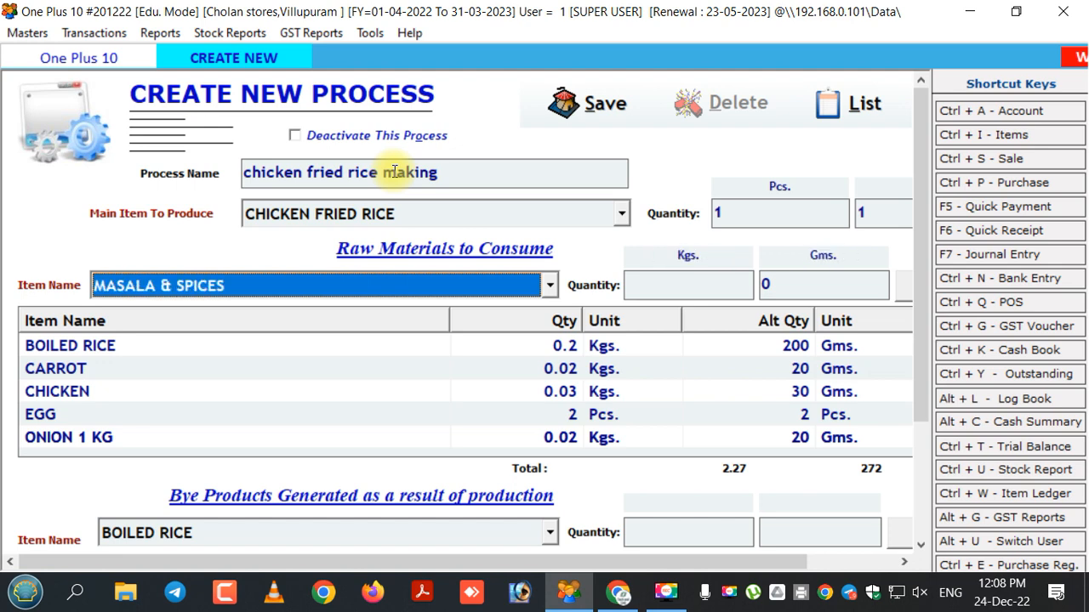
key("Return")
type("0")
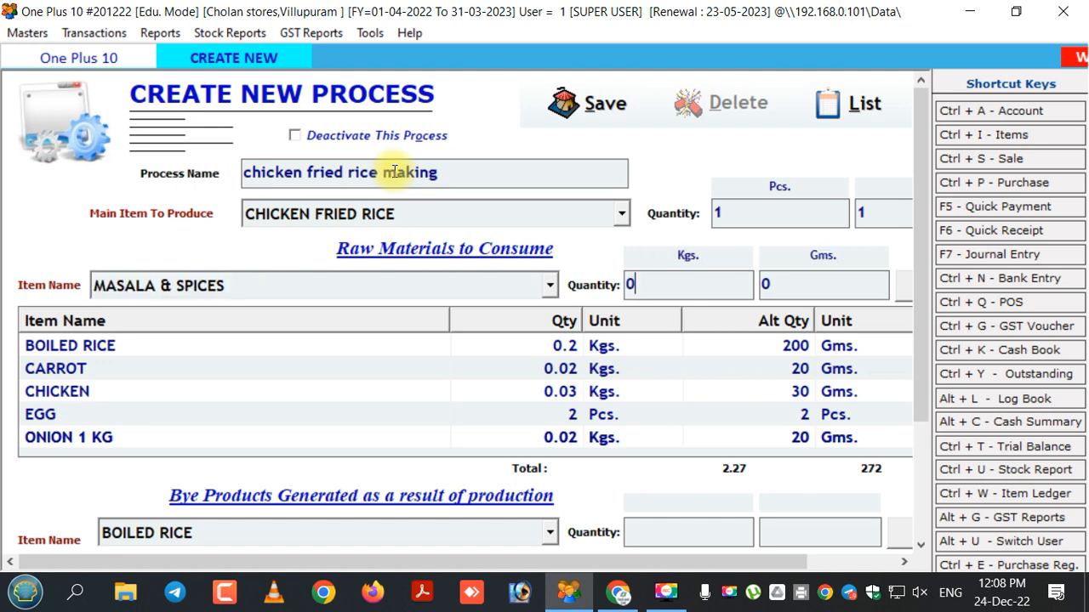
type(".010")
key("Return")
key("Return")
key("Return")
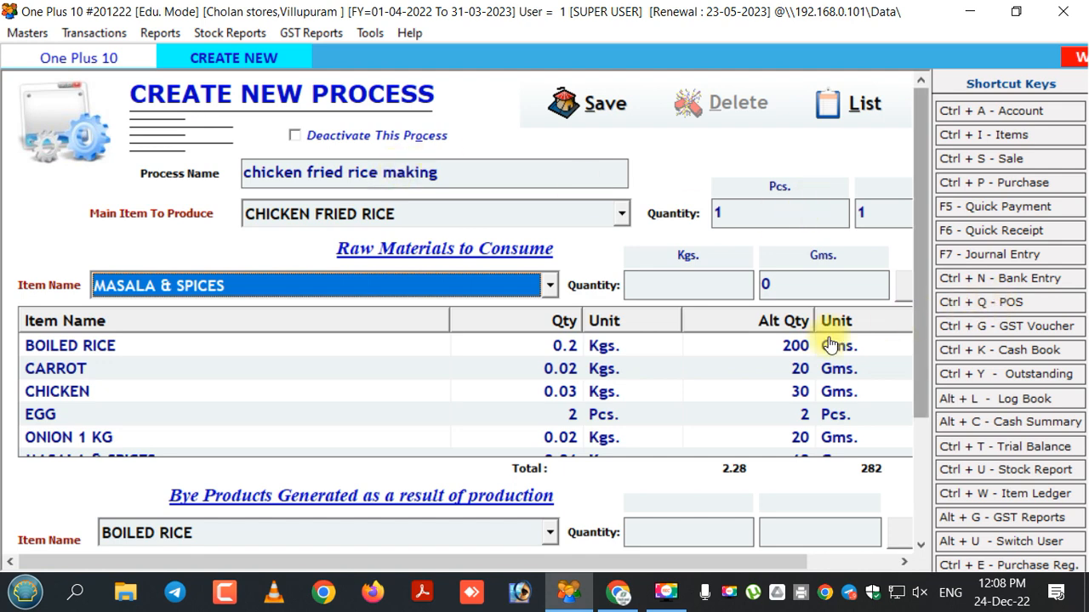
- Add CHICKEN FRIED RICE as a by-product generated by the production with a quantity of 1
scroll(834, 340, "down", 1)
left_click(629, 369)
left_click_drag(925, 360, 928, 469)
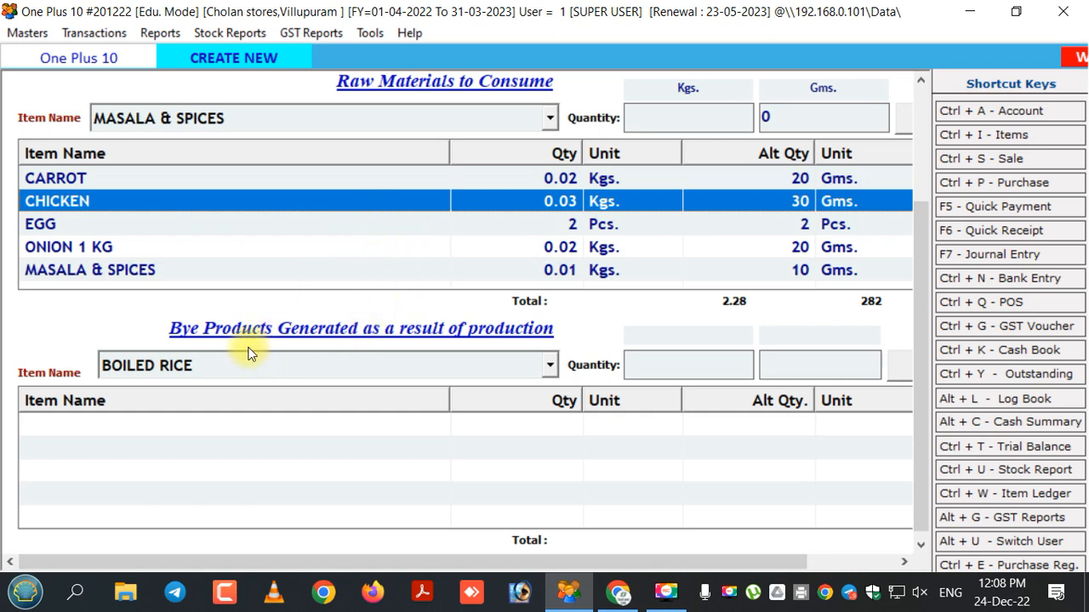
left_click(355, 367)
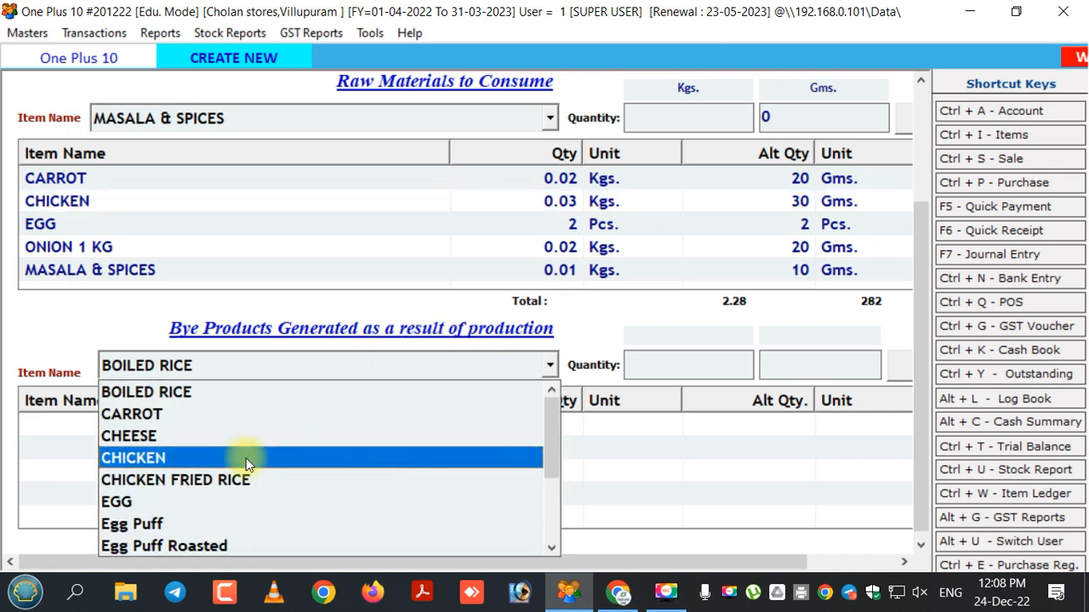
left_click(230, 480)
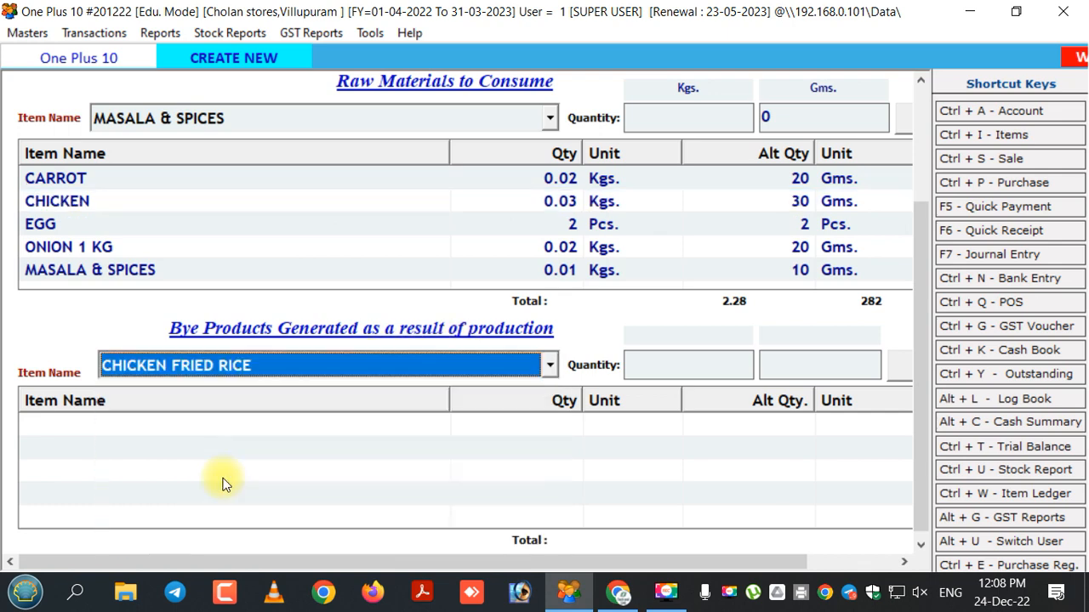
left_click(667, 371)
type("1")
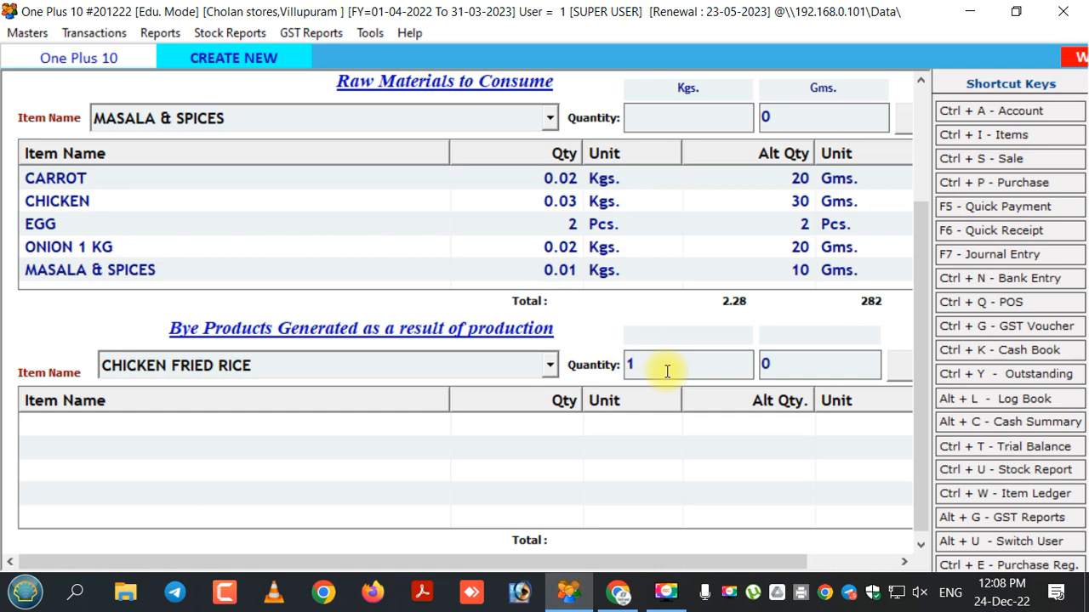
key("Return")
key("Return")
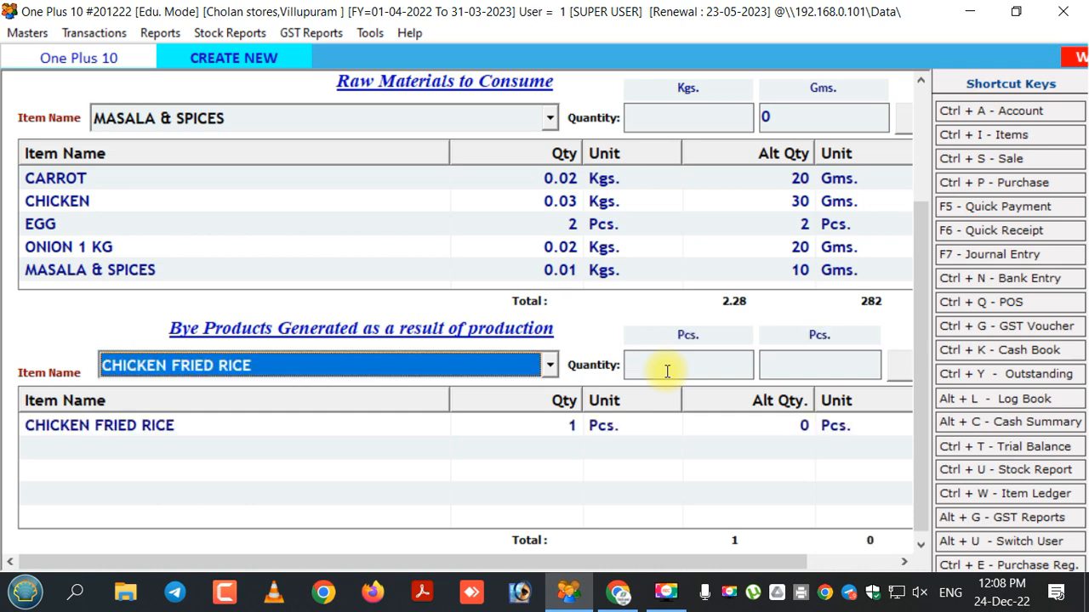
- Save the chicken fried rice making process entry
left_click(597, 427)
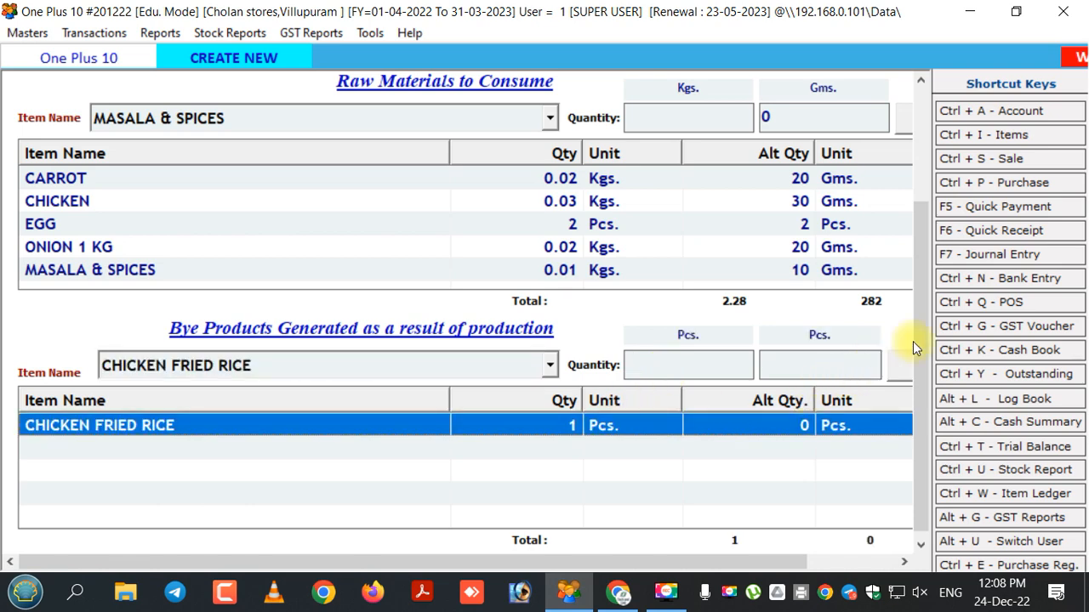
left_click_drag(919, 323, 922, 183)
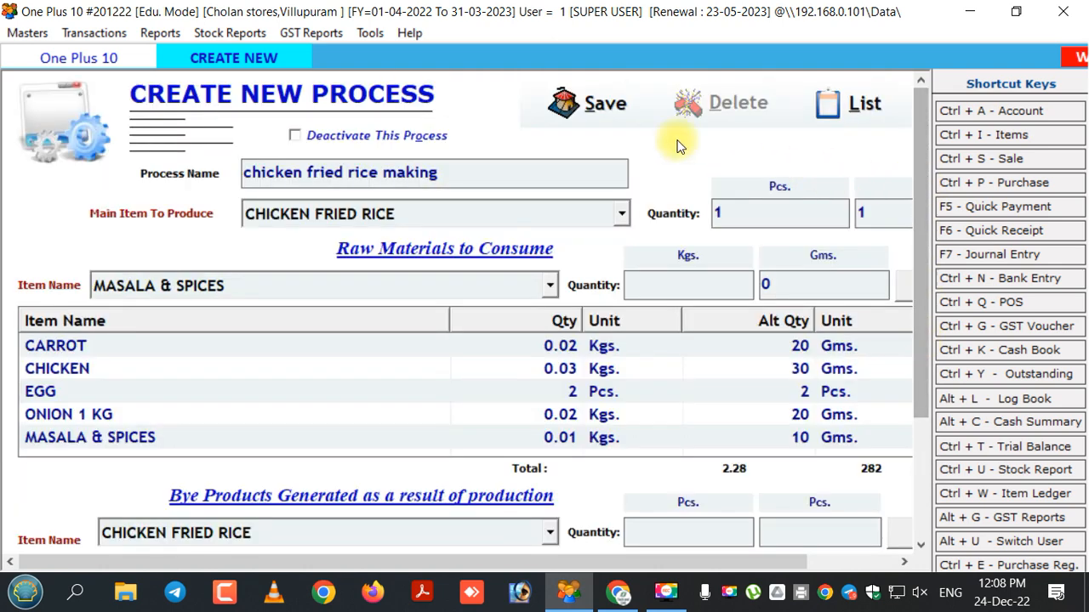
left_click(568, 122)
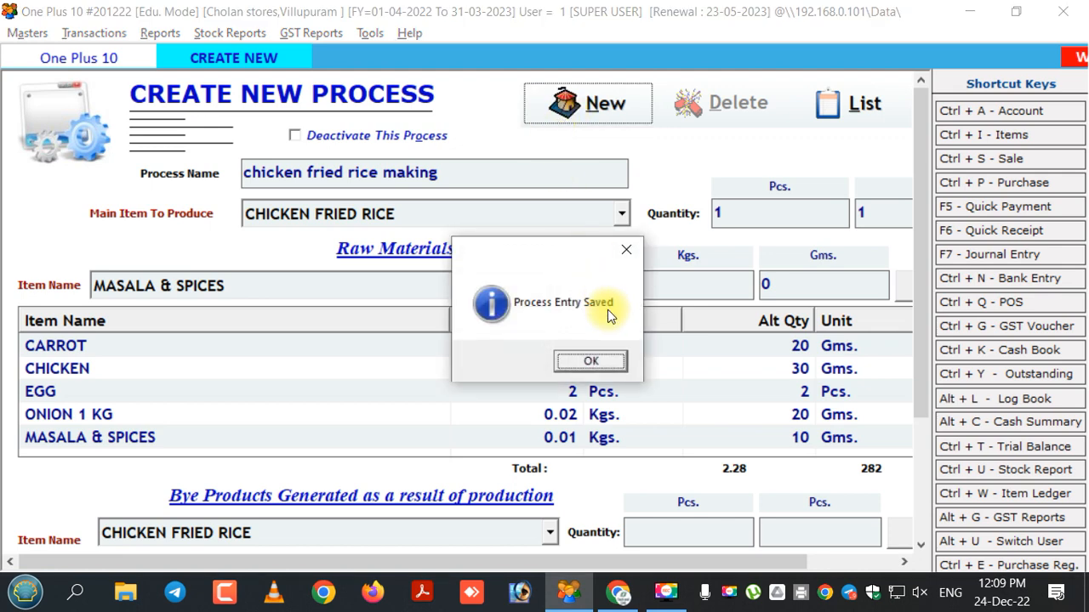
left_click(591, 361)
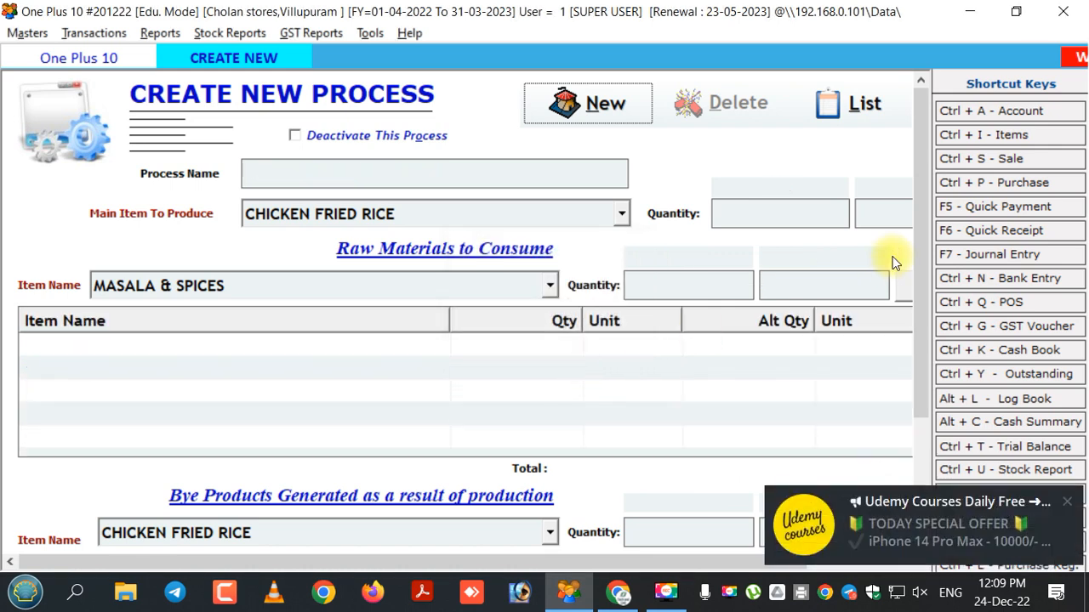
- Close the process form and start a new Production voucher
key("Escape")
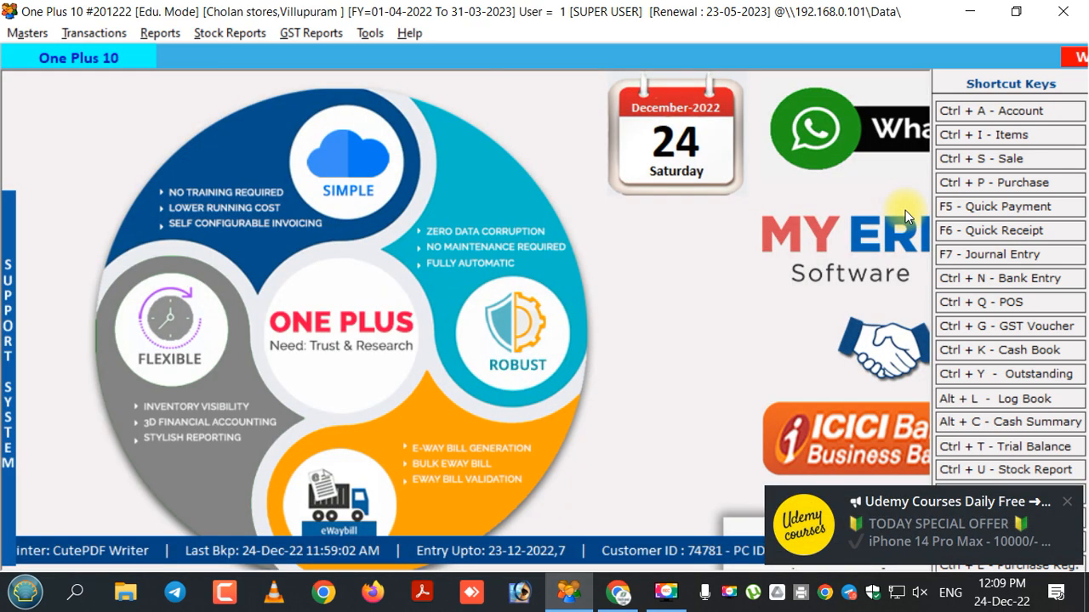
left_click(98, 38)
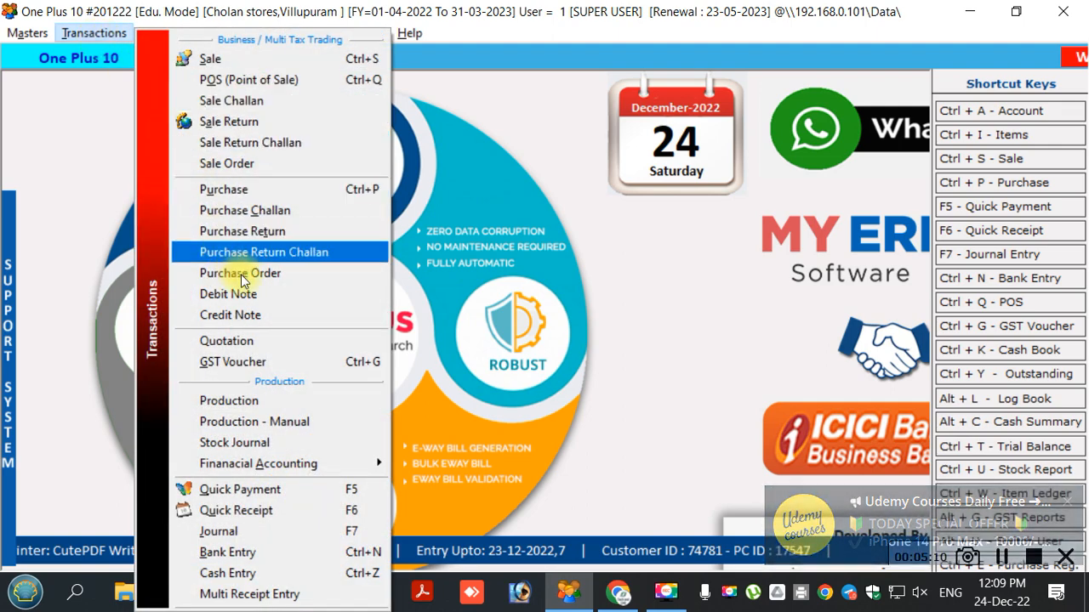
left_click(257, 402)
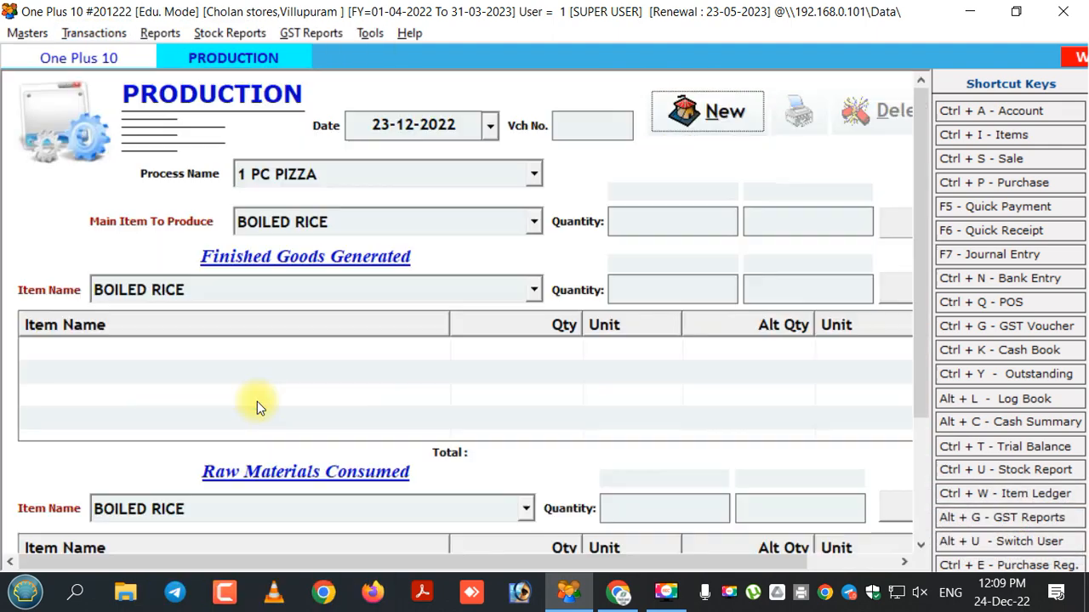
left_click(690, 118)
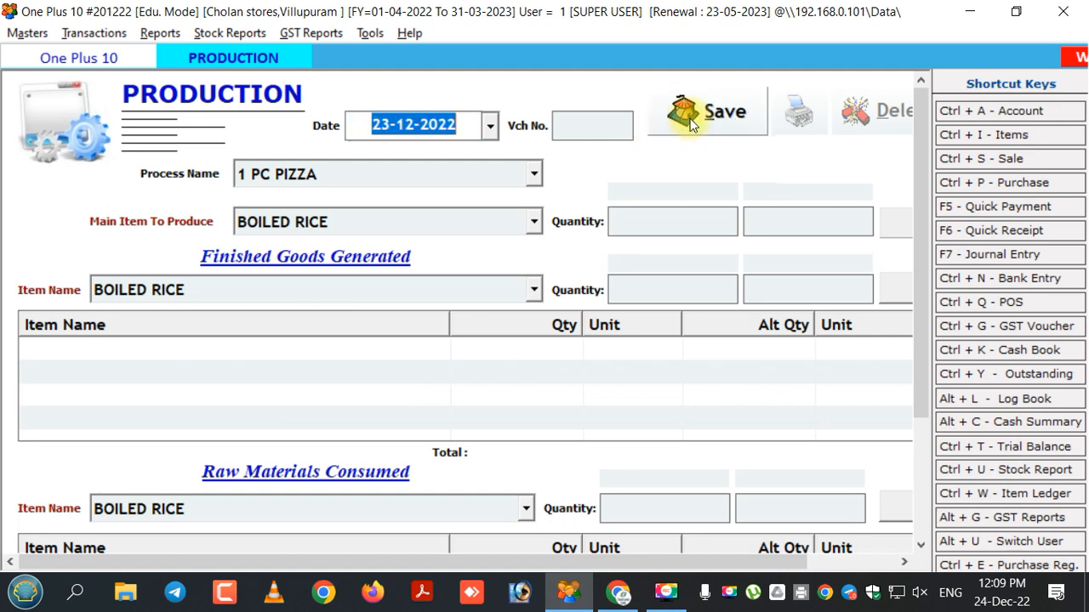
- Select the chicken fried rice making process for the production voucher
key("Return")
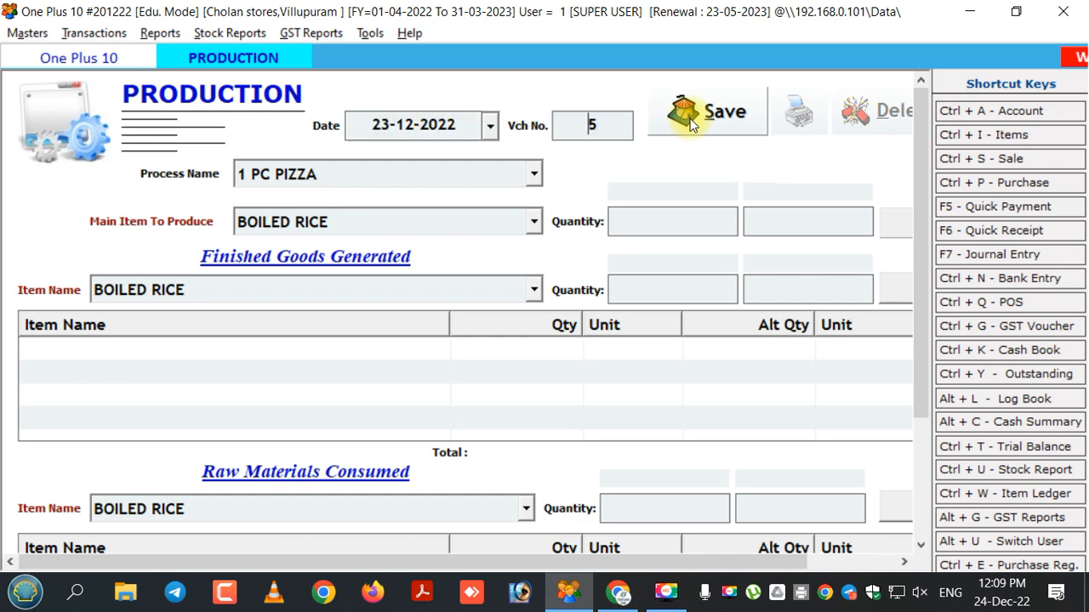
key("Return")
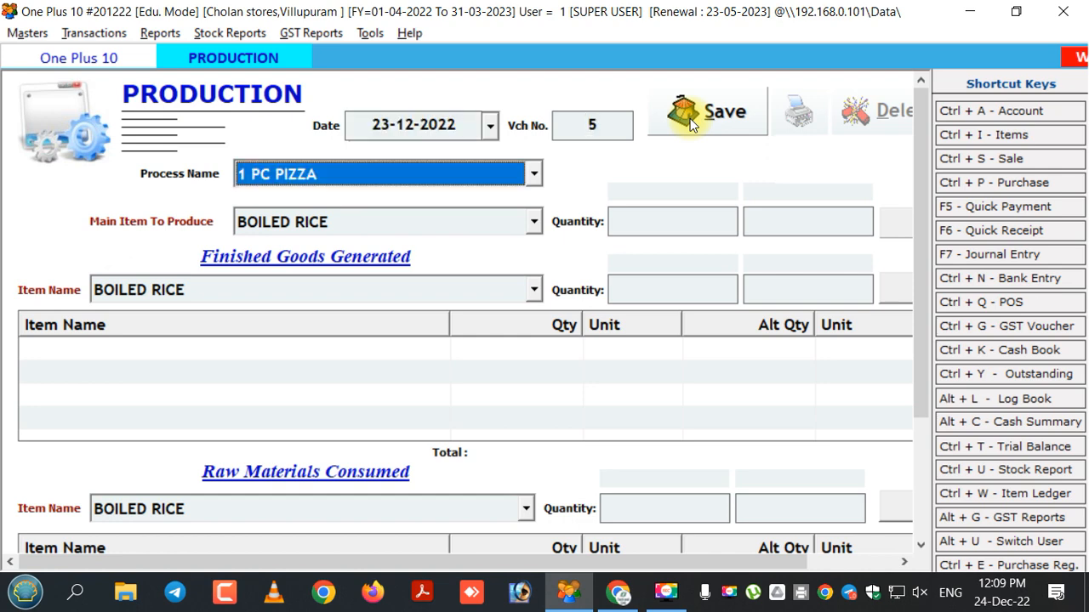
key("Down")
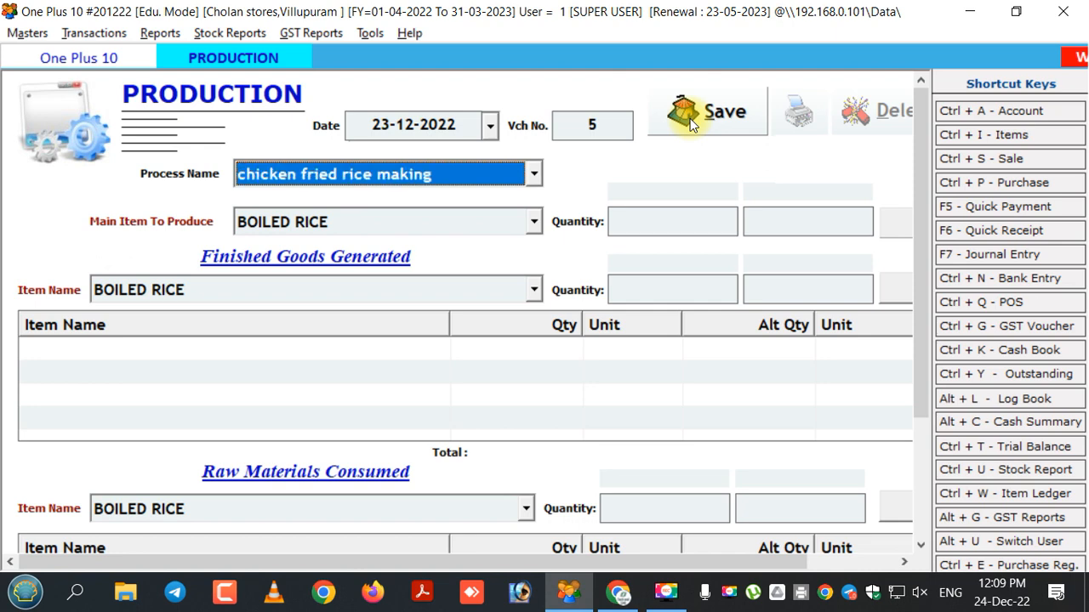
key("Return")
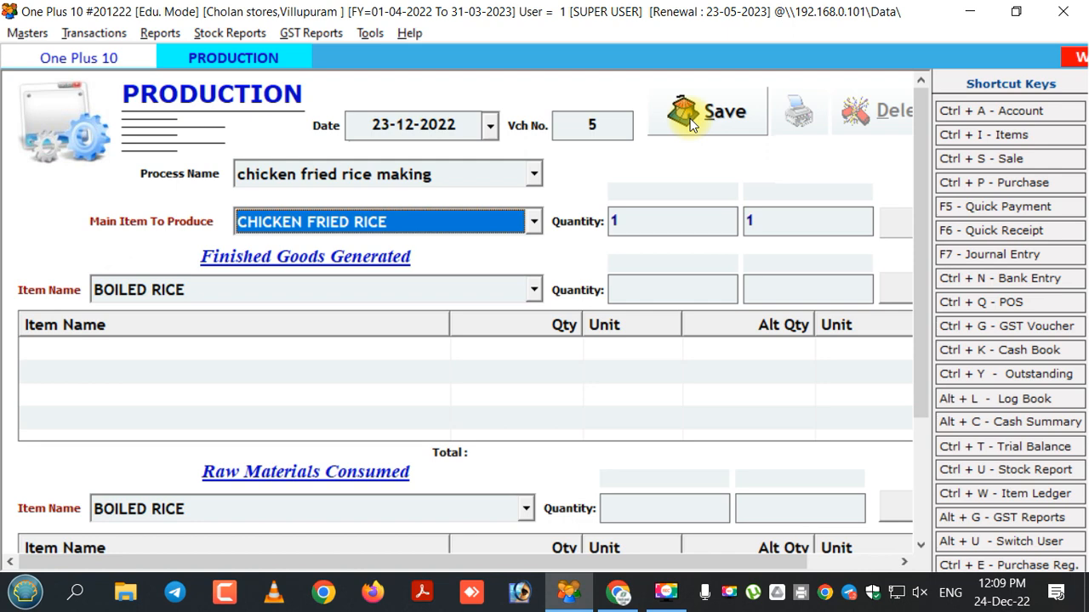
key("Return")
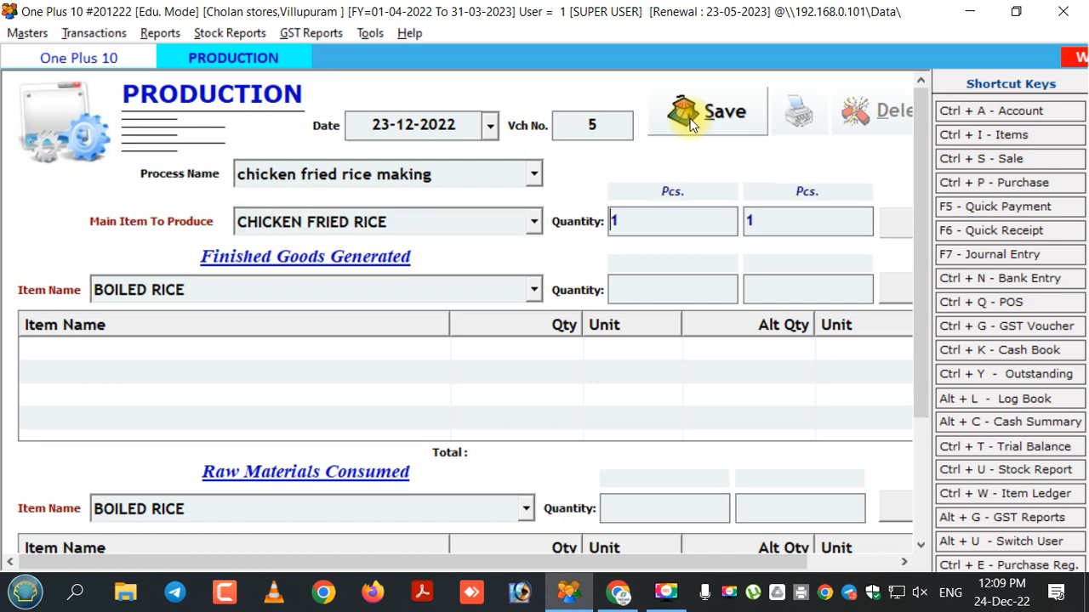
- Set the quantity of CHICKEN FRIED RICE to produce to 100 and fill in the goods and raw materials consumed
left_click_drag(626, 221, 602, 222)
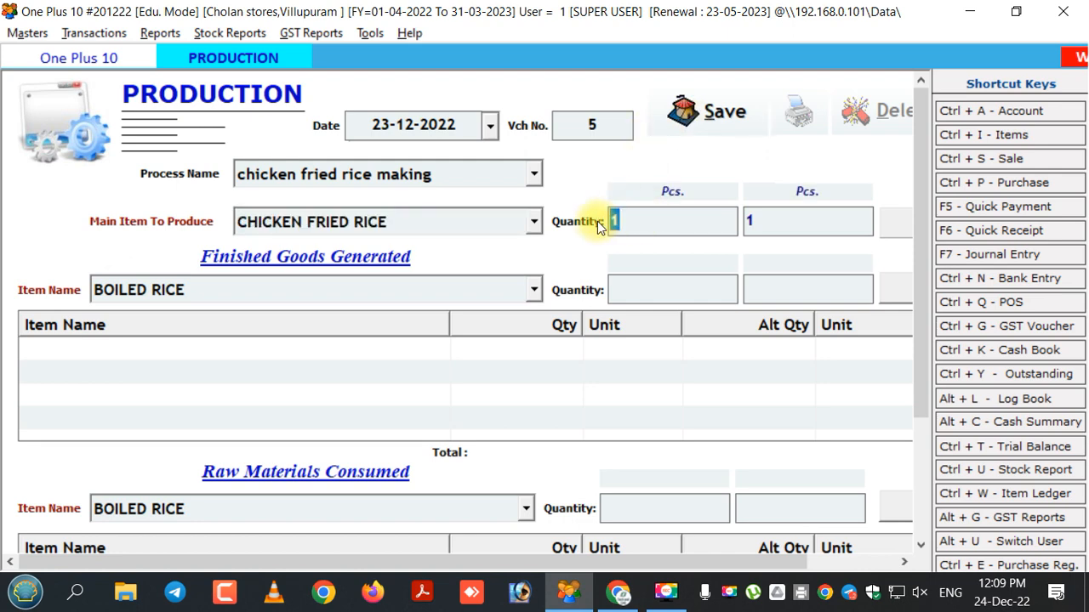
key("BackSpace")
type("100")
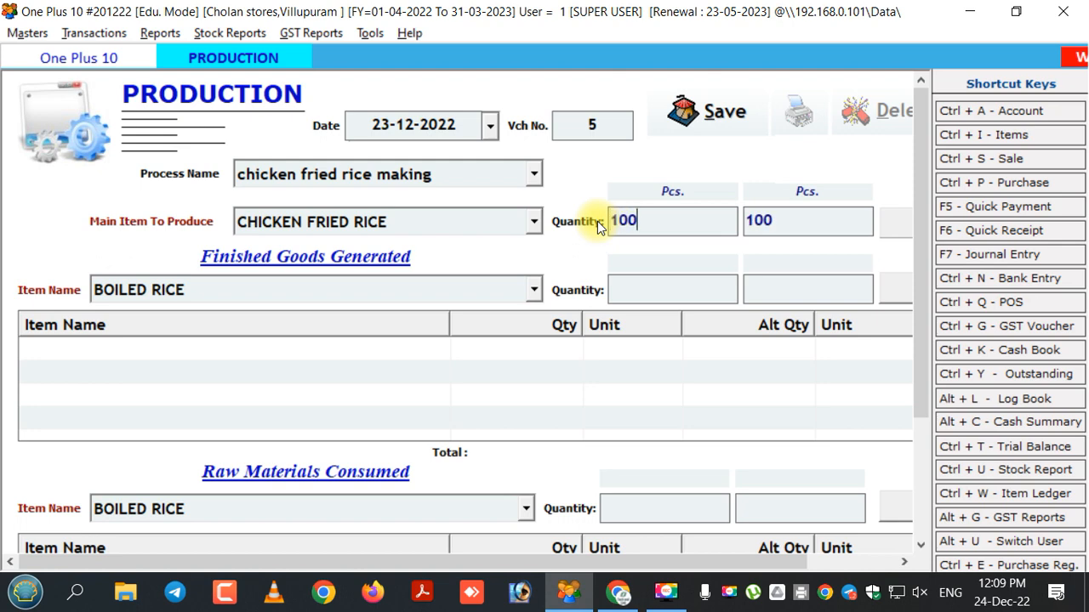
key("Return")
key("Return")
key("Return")
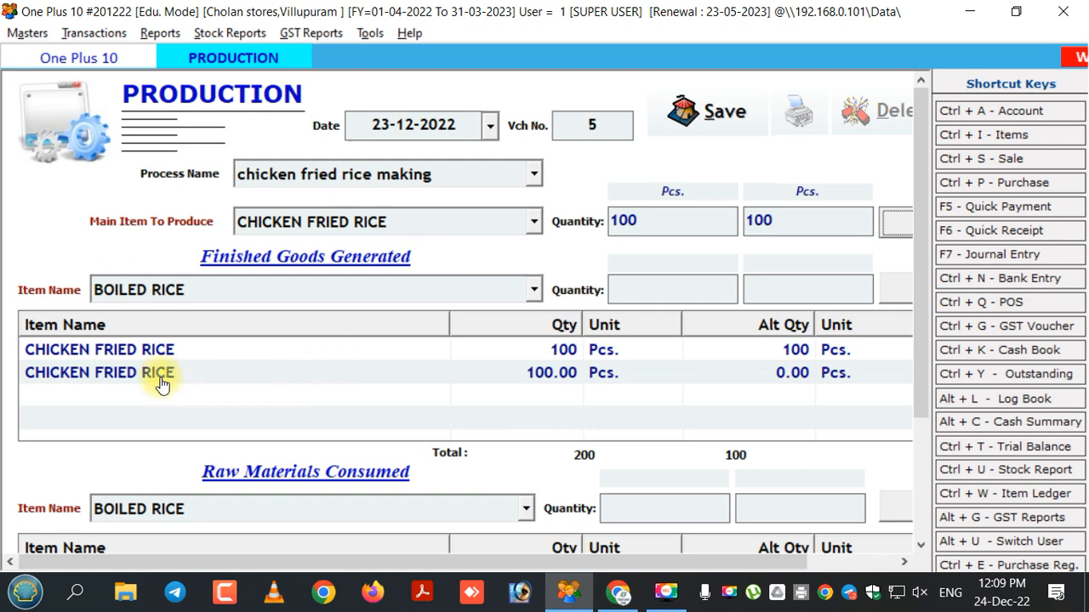
scroll(910, 420, "down", 3)
left_click(909, 423)
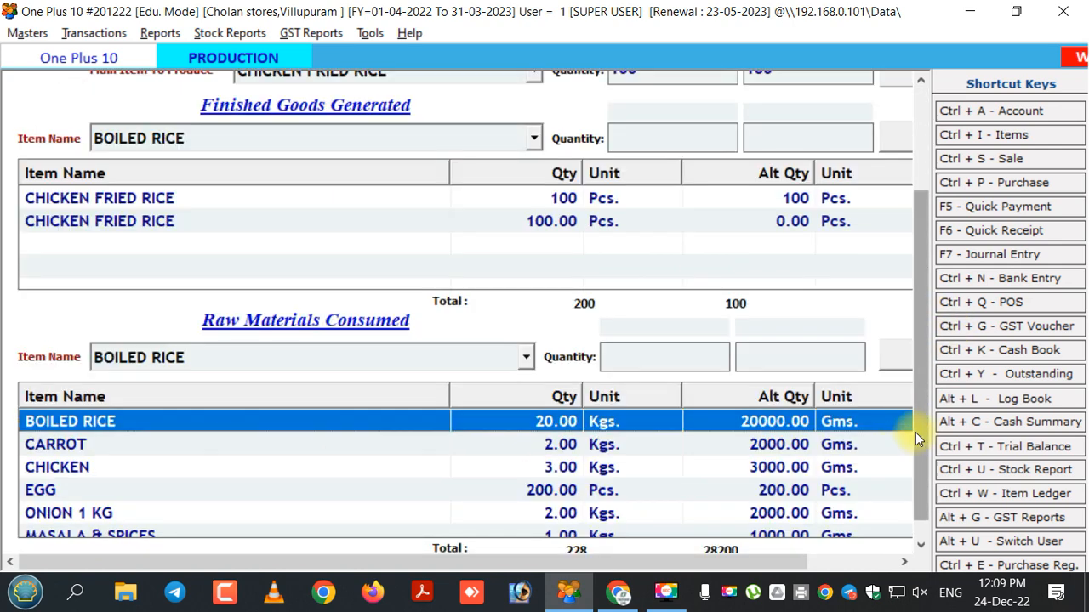
scroll(920, 475, "down", 1)
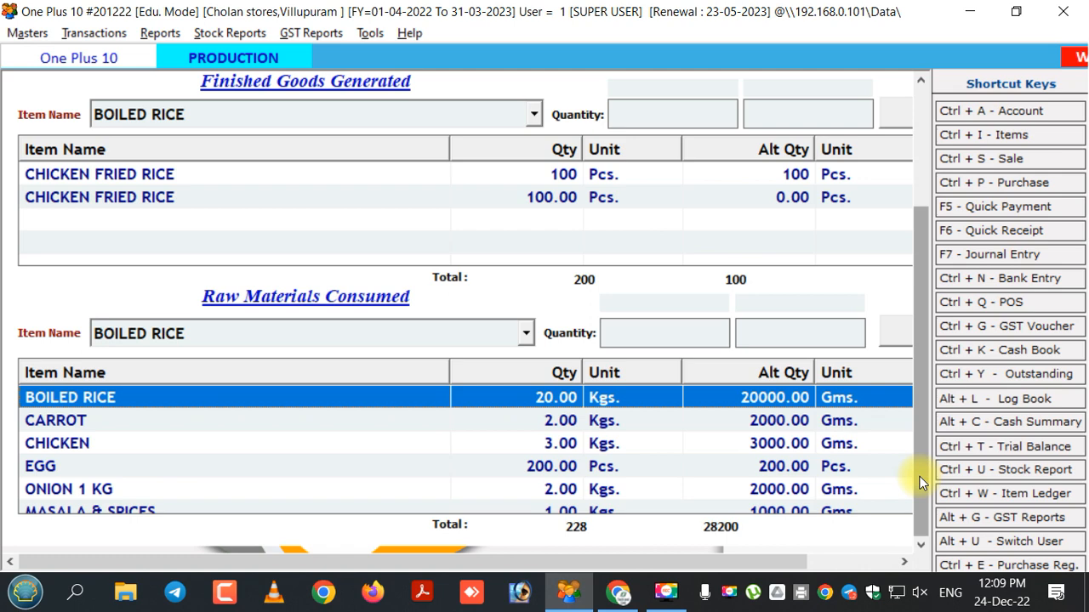
left_click(439, 446)
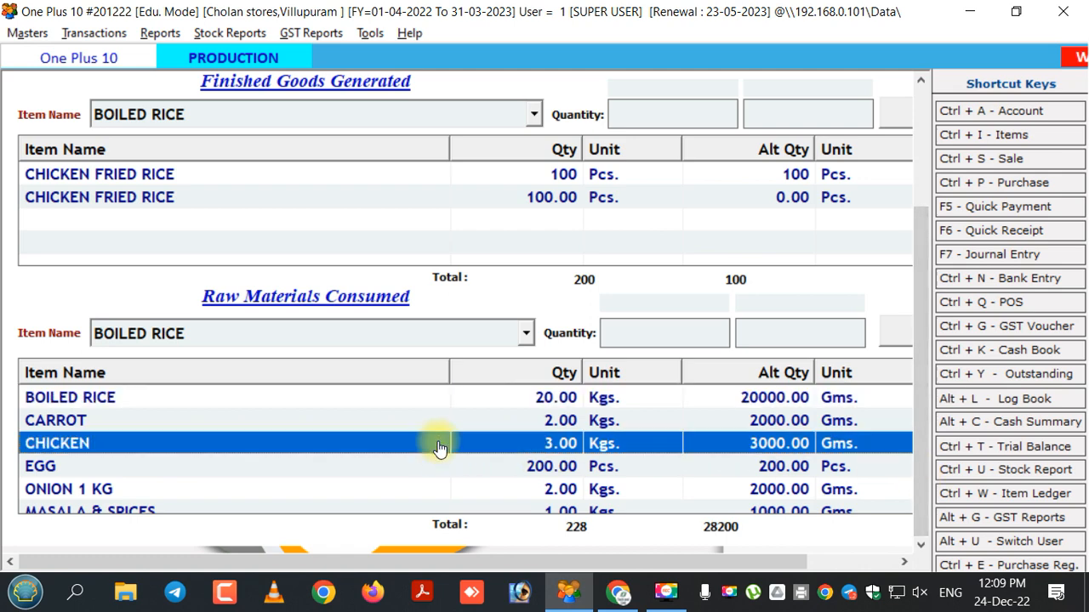
- Review the raw materials consumed rows of the production voucher
left_click(296, 405)
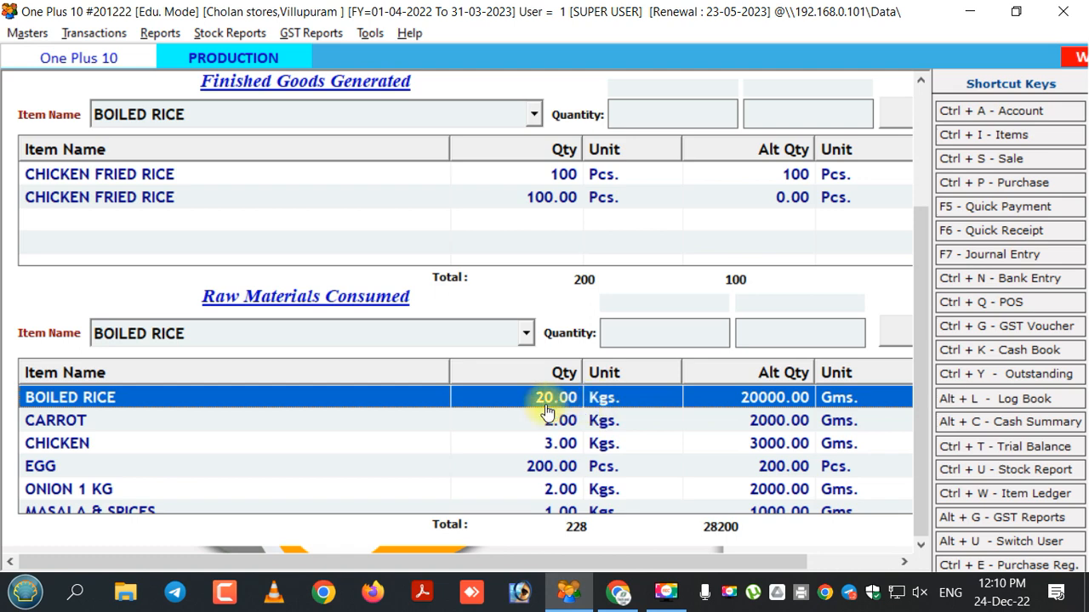
left_click(306, 443)
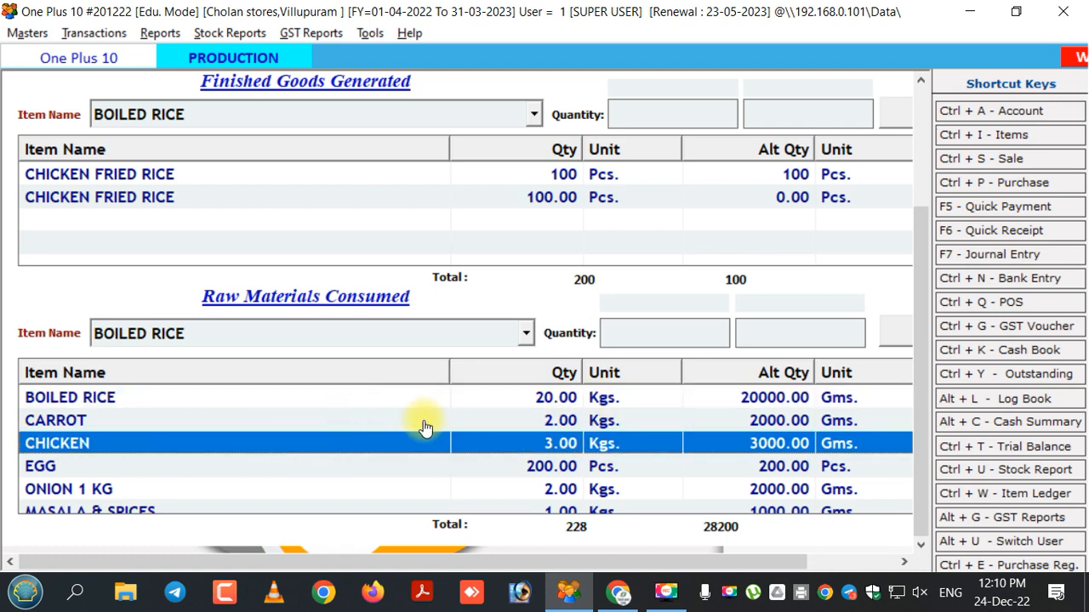
left_click(385, 467)
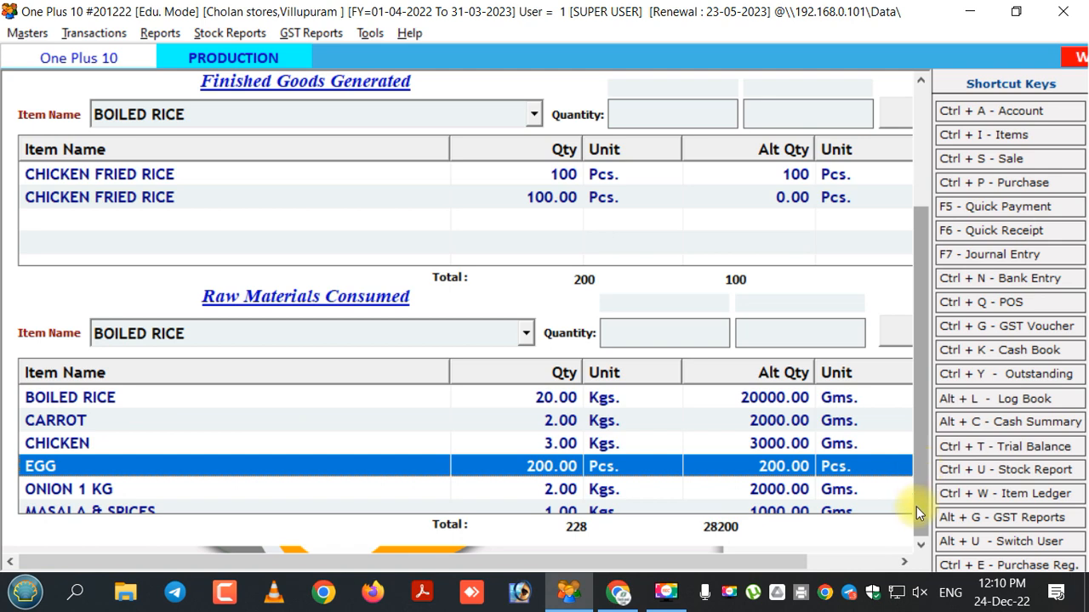
left_click(383, 493)
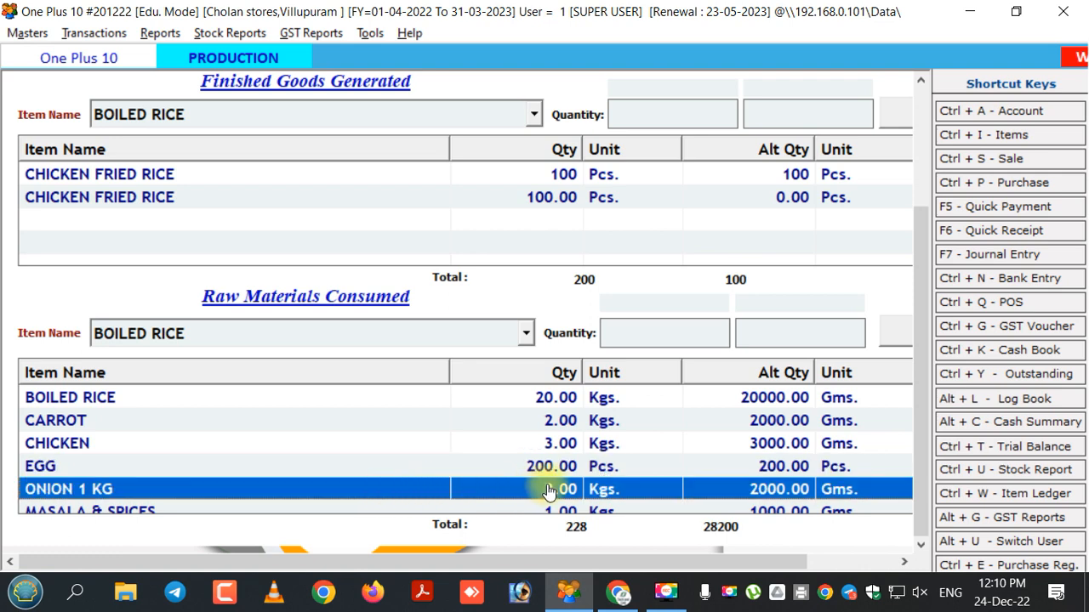
left_click(230, 511)
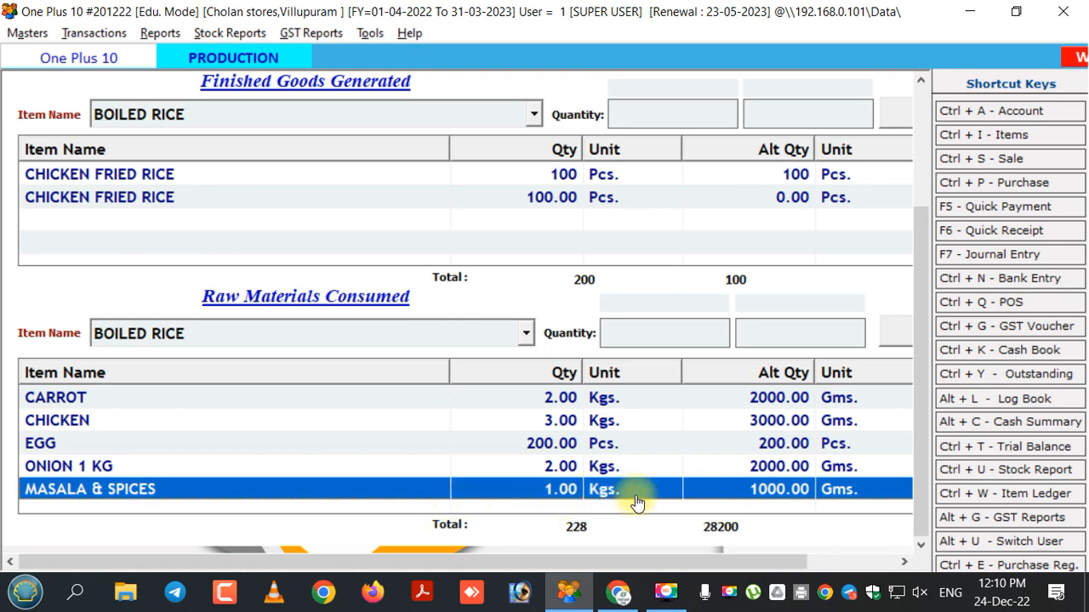
- Save the production voucher without printing and close the production form
left_click_drag(923, 430, 927, 209)
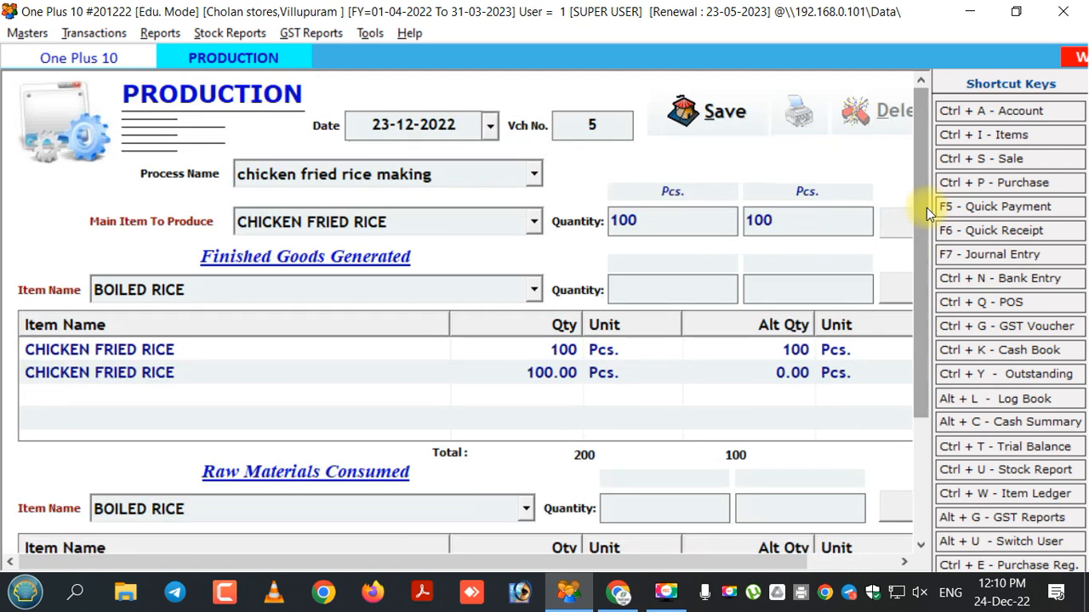
left_click(697, 119)
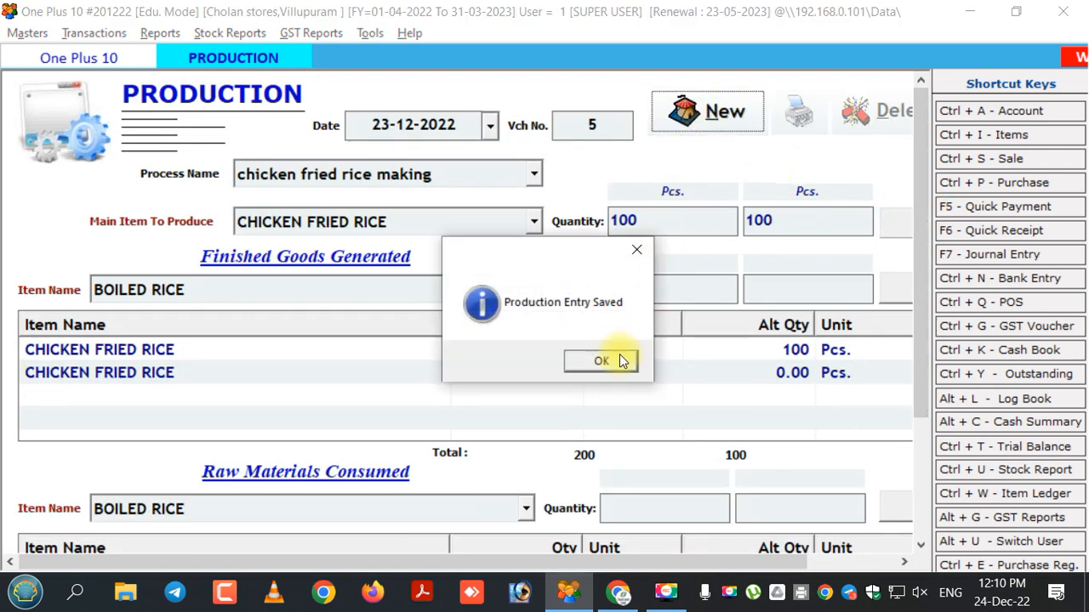
left_click(605, 359)
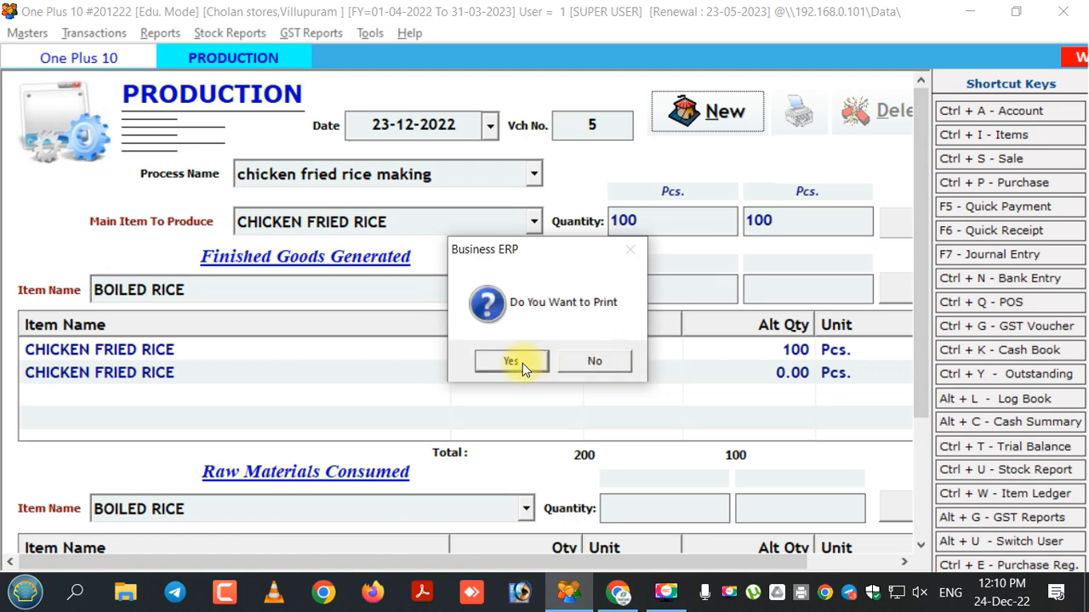
left_click(603, 361)
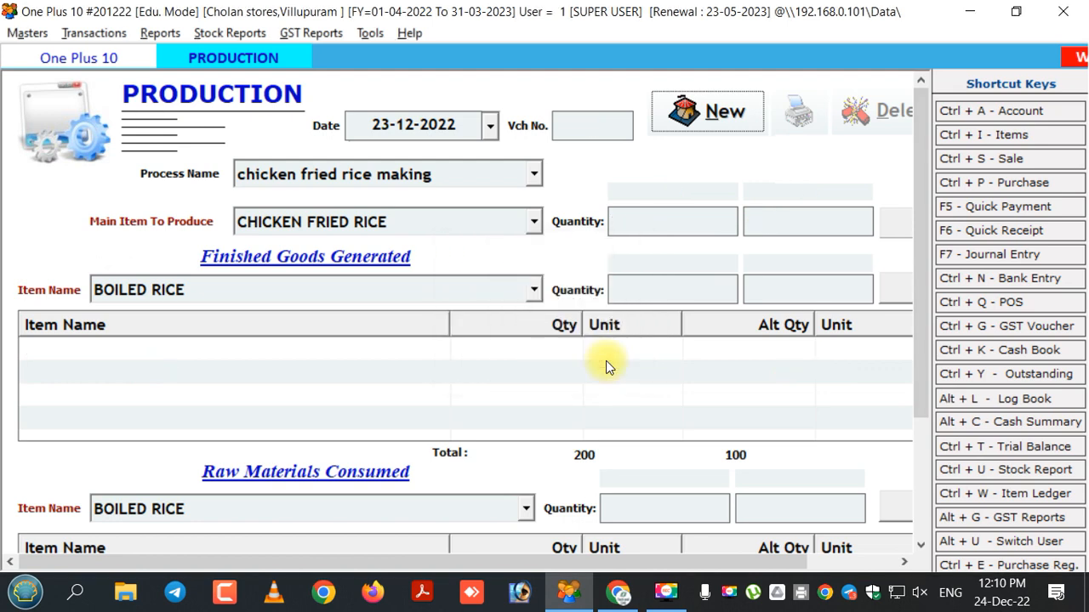
key("Escape")
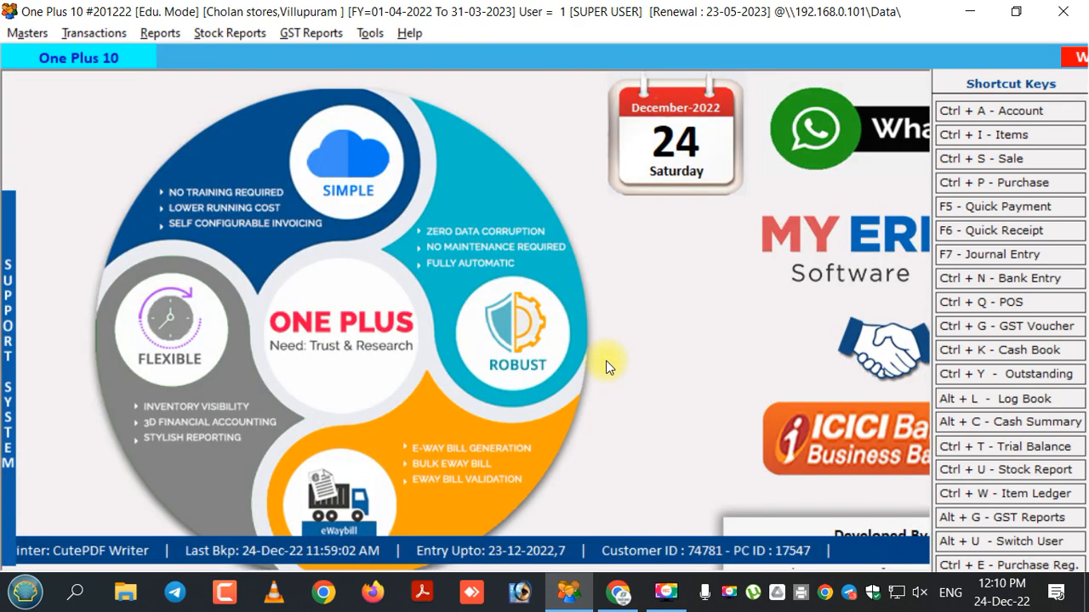
- Open the Stock Report for 01-04-2022 to 23-12-2022
left_click(158, 36)
mouse_move(237, 41)
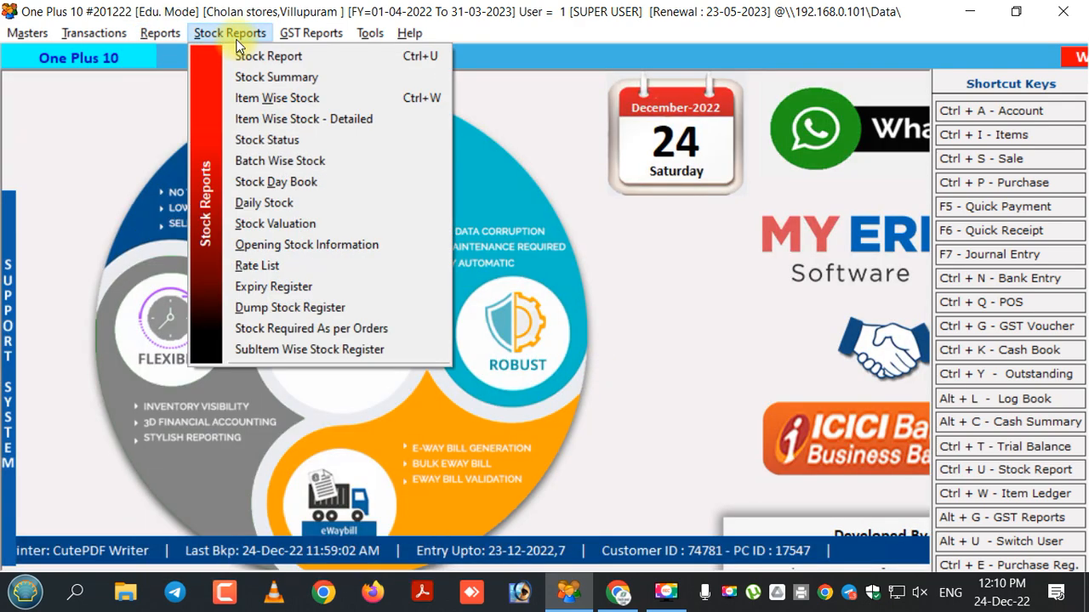
left_click(243, 56)
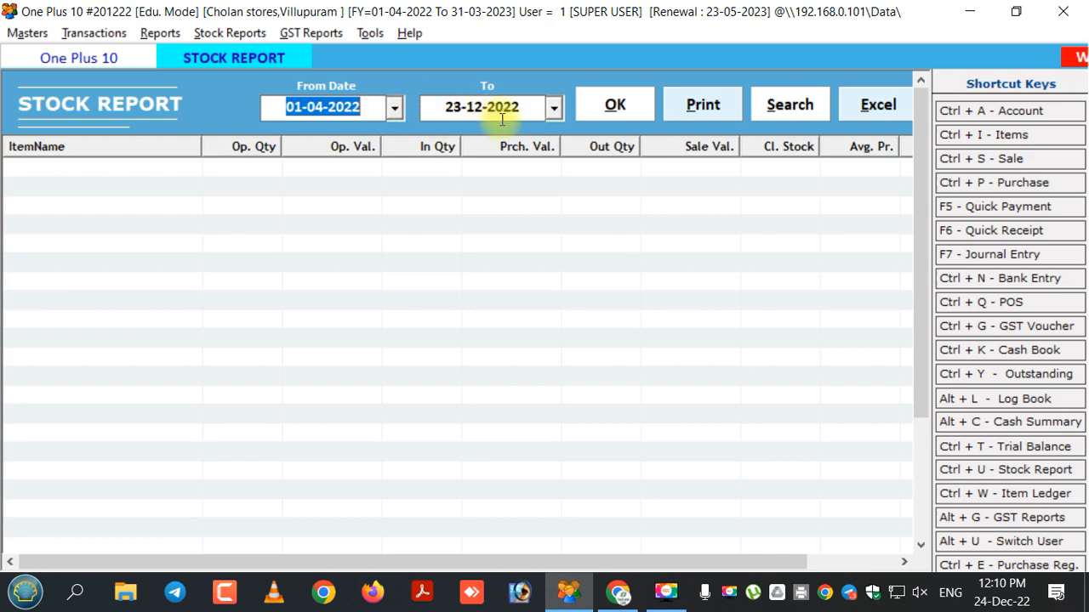
left_click(605, 106)
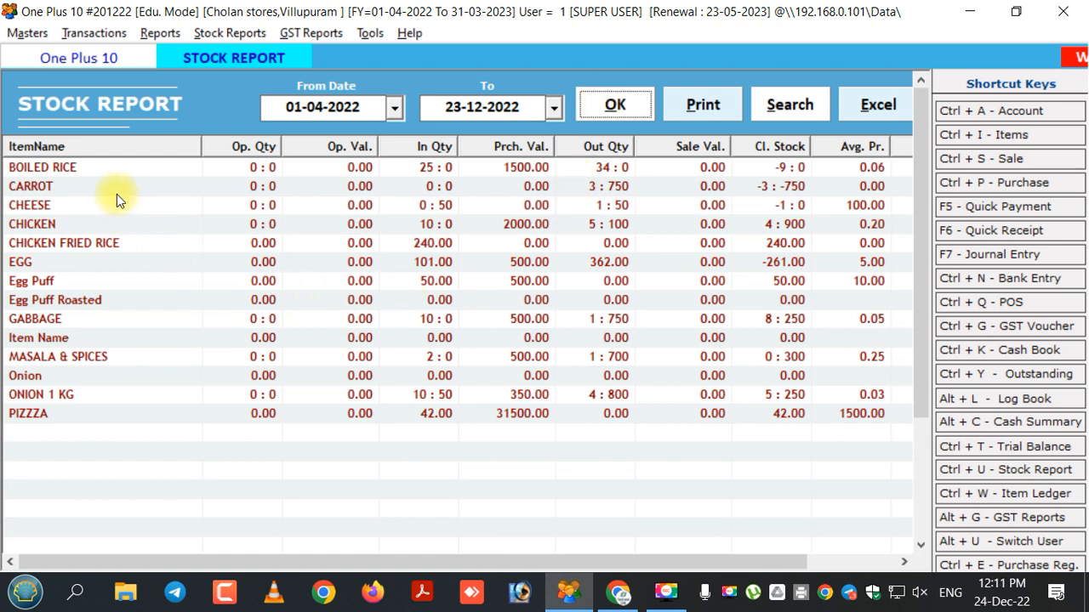
- Examine the in, out and closing stock of the raw materials and fried rice in the stock report, and close it
left_click(433, 175)
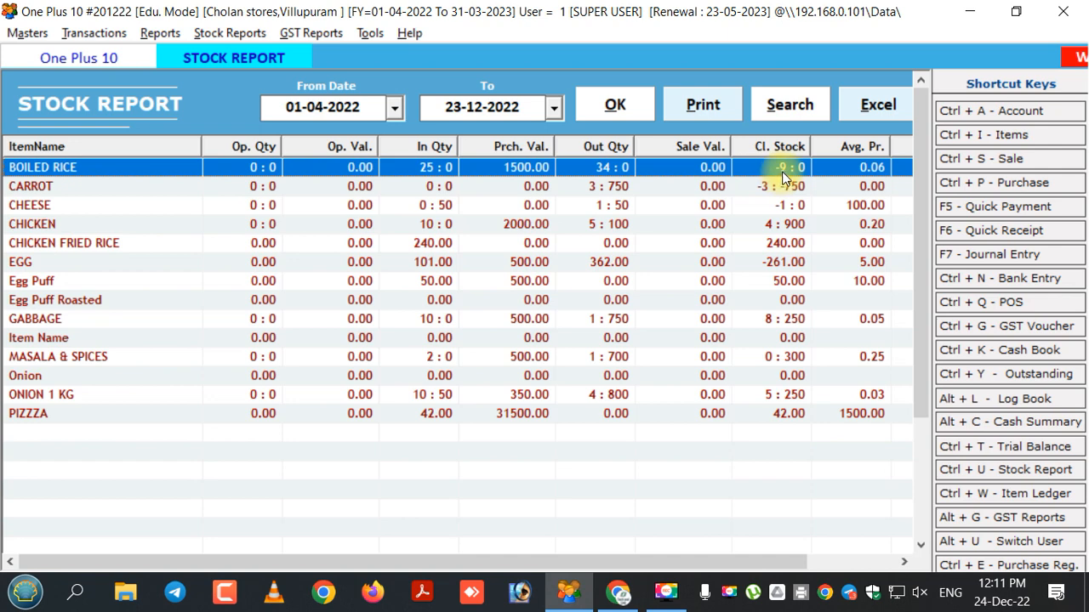
left_click(607, 192)
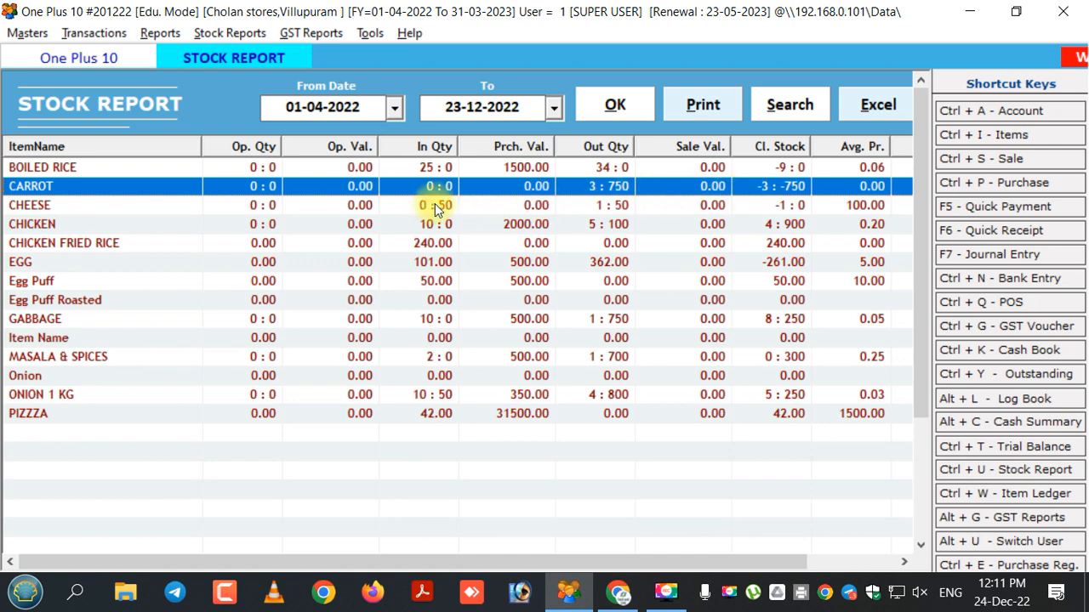
left_click(415, 227)
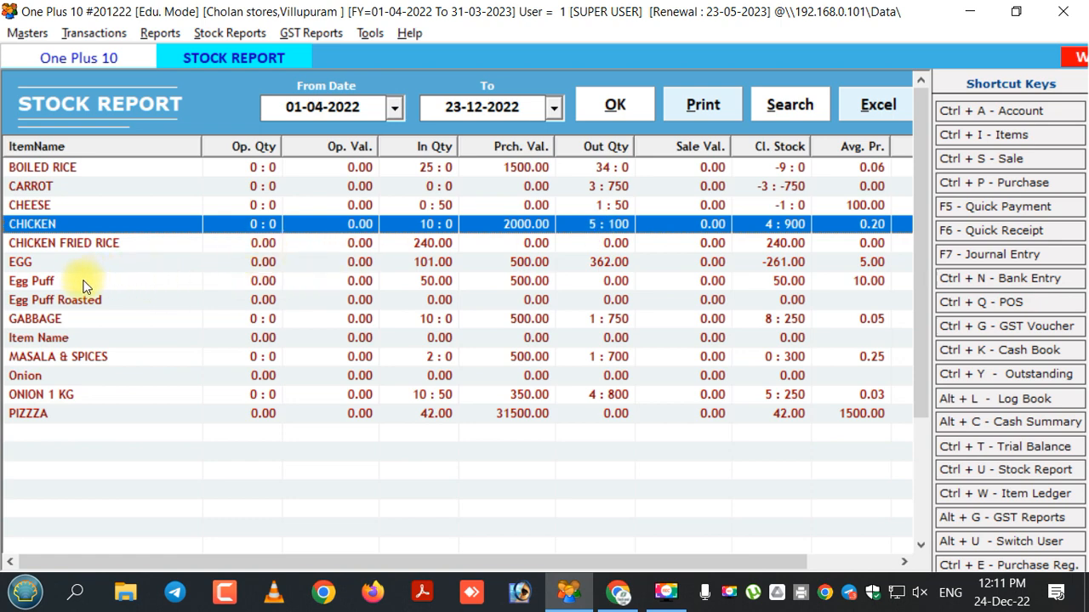
left_click(228, 265)
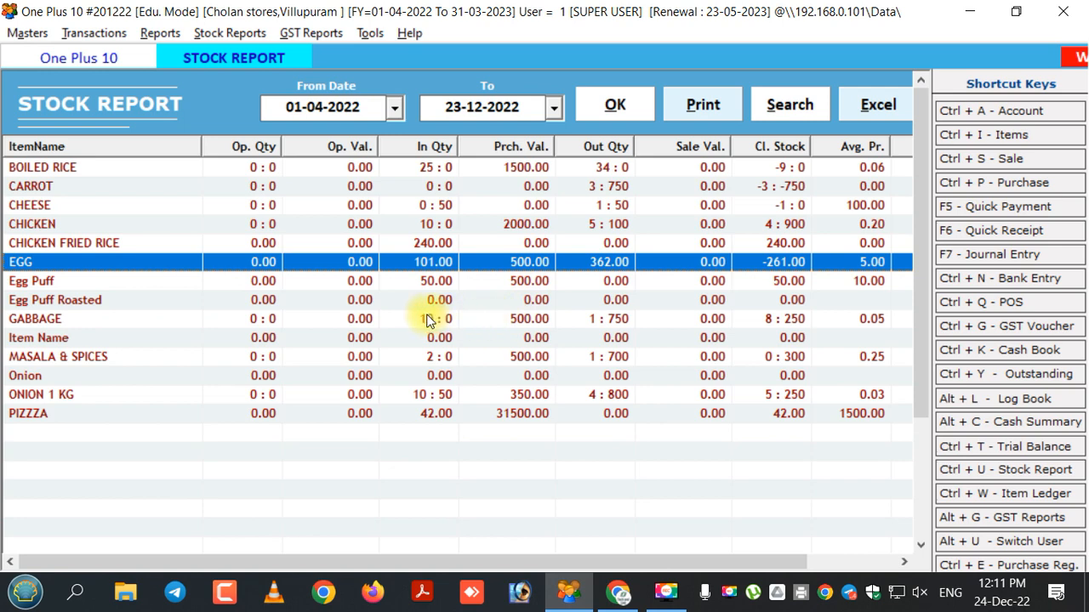
left_click(385, 327)
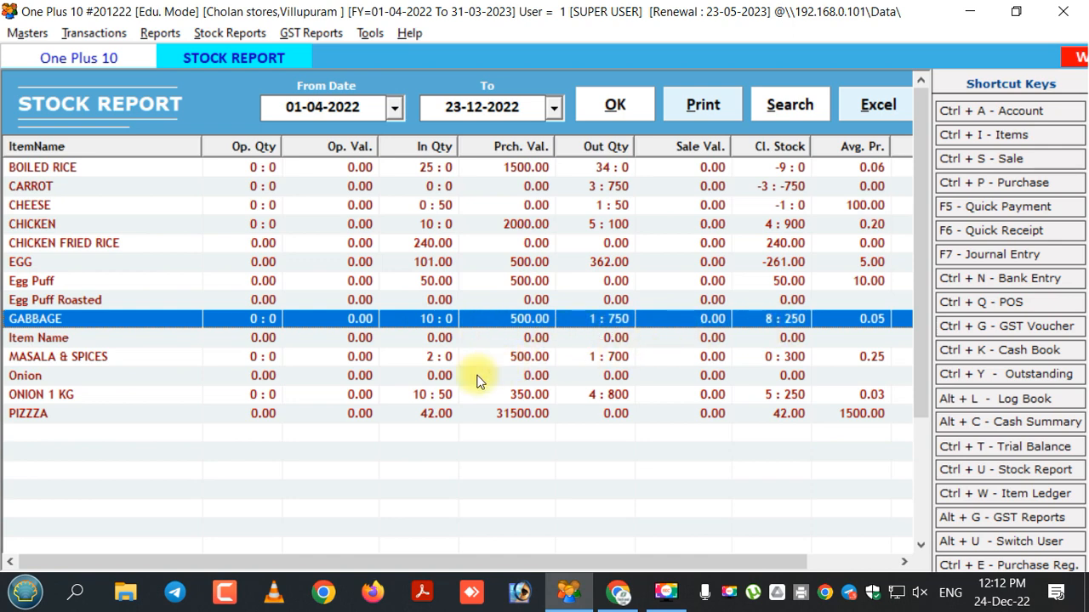
left_click(357, 394)
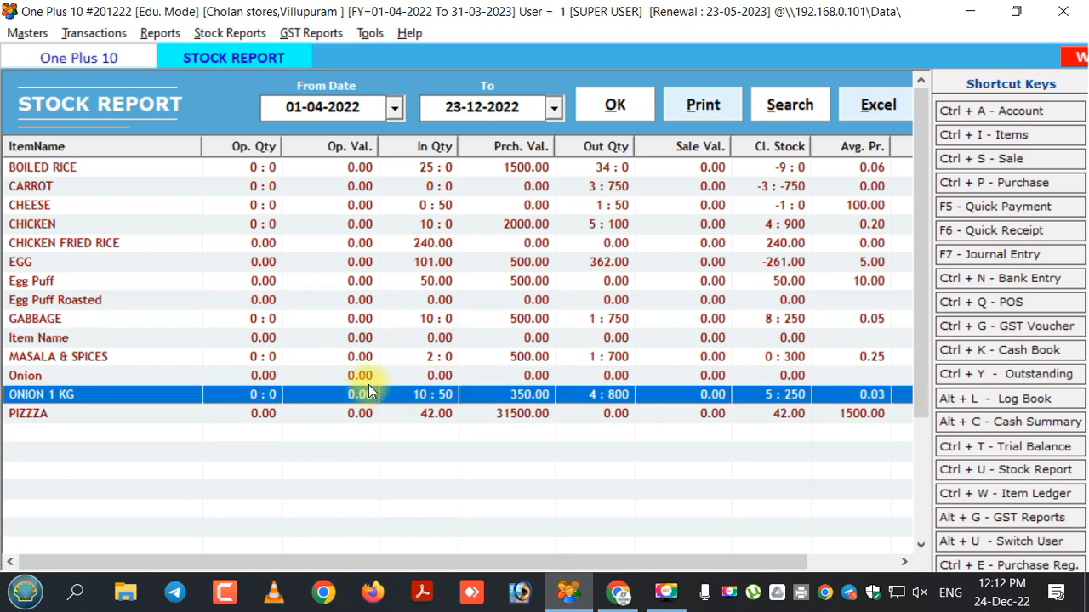
left_click(452, 358)
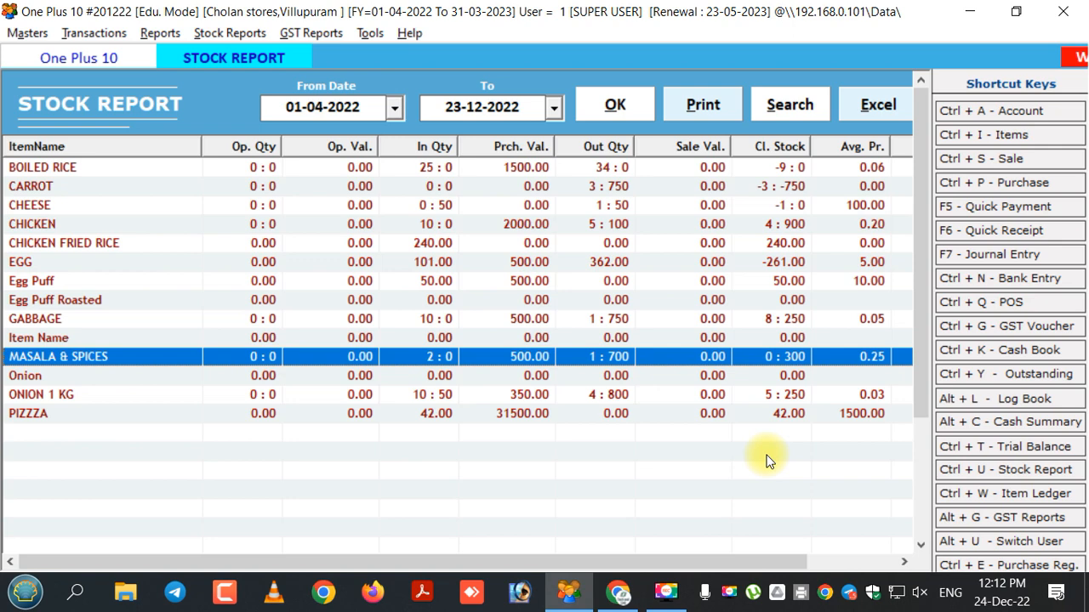
key("Escape")
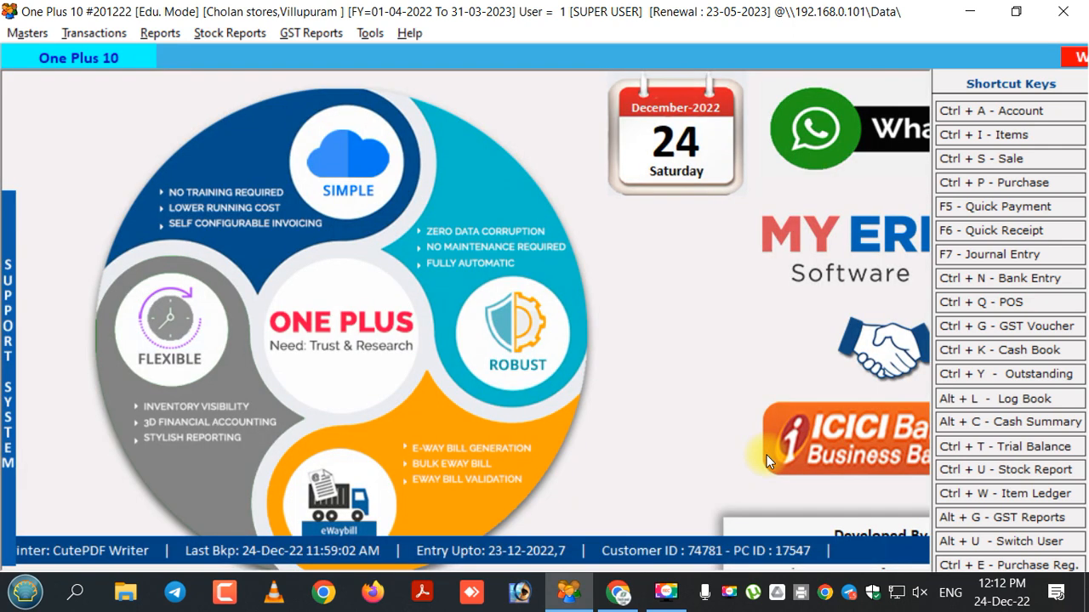